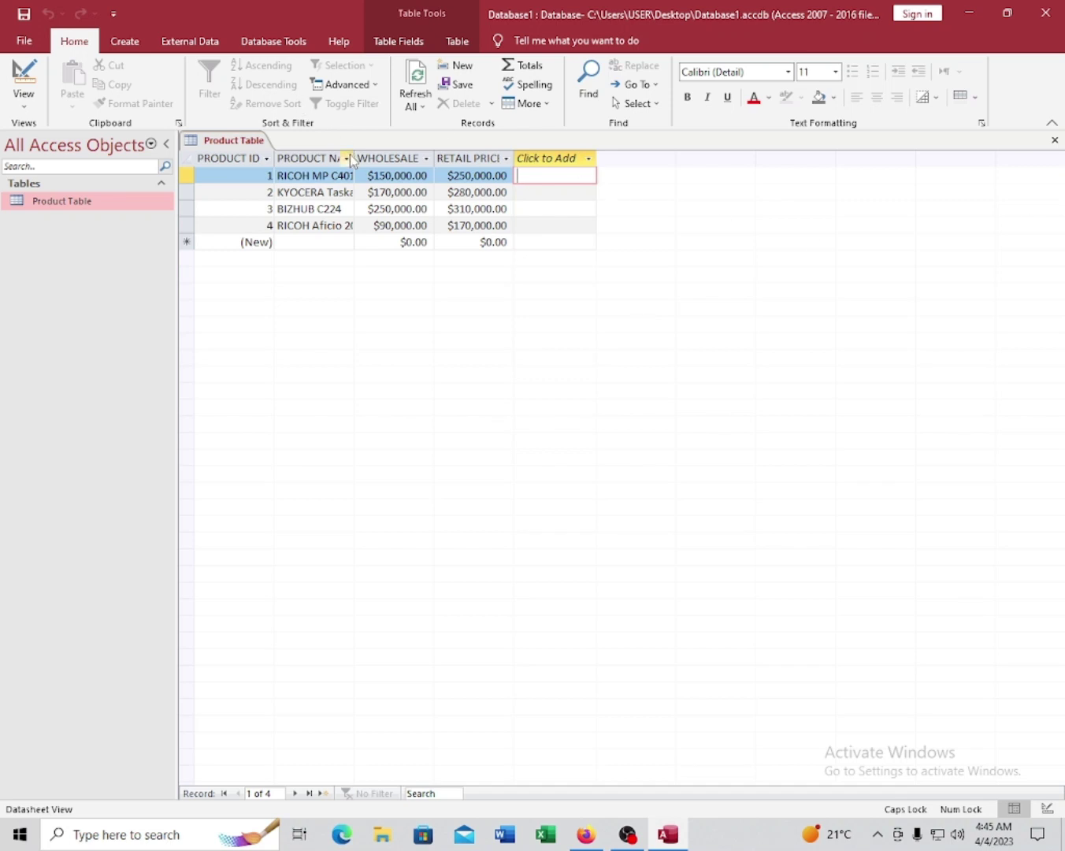
Step: Auto-fit the PRODUCT NAME, WHOLESALE PRICE and RETAIL PRICE column widths in Product Table
{"action": "double_click", "coordinate": [354, 158]}
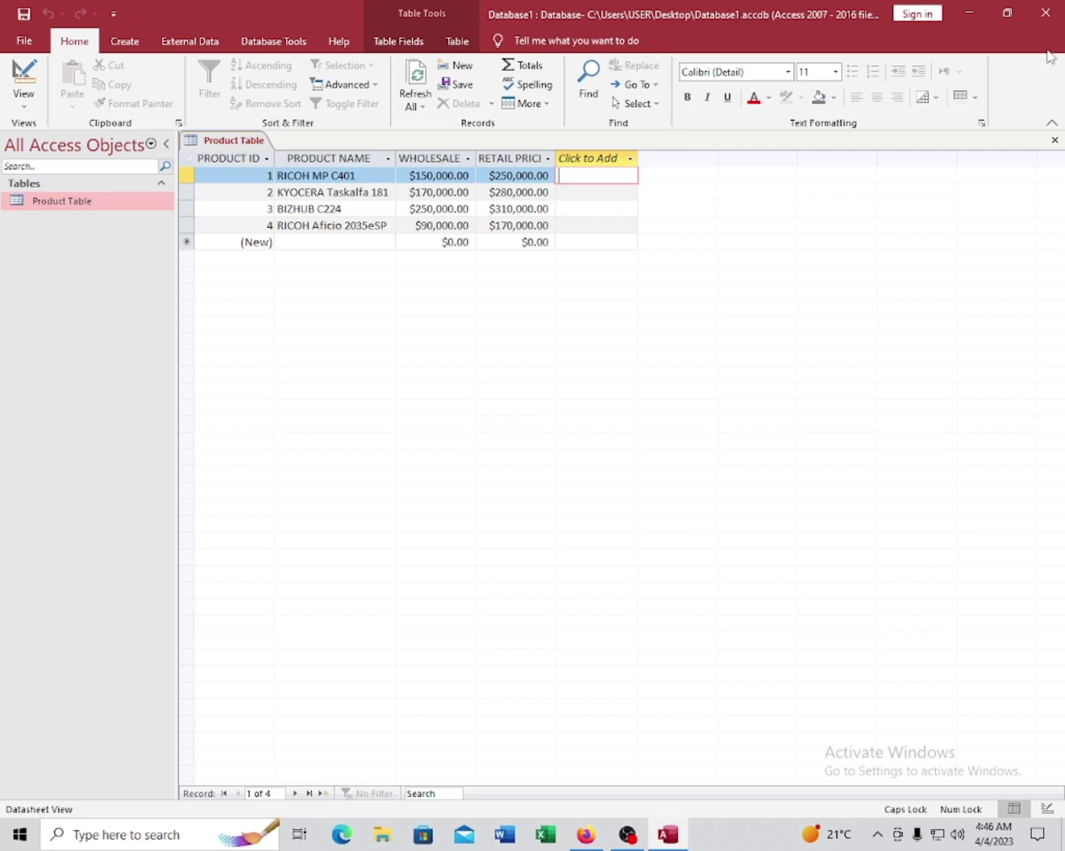
{"action": "double_click", "coordinate": [482, 158]}
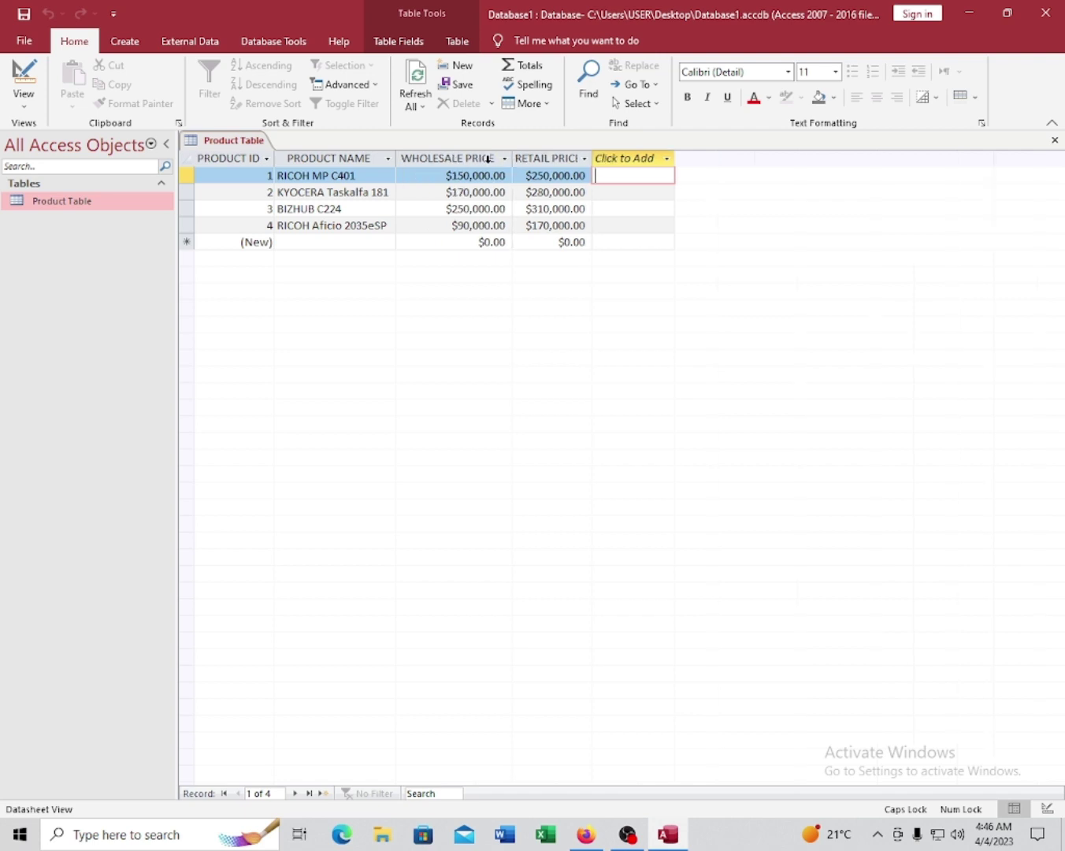
{"action": "left_click", "coordinate": [574, 158]}
{"action": "double_click", "coordinate": [592, 159]}
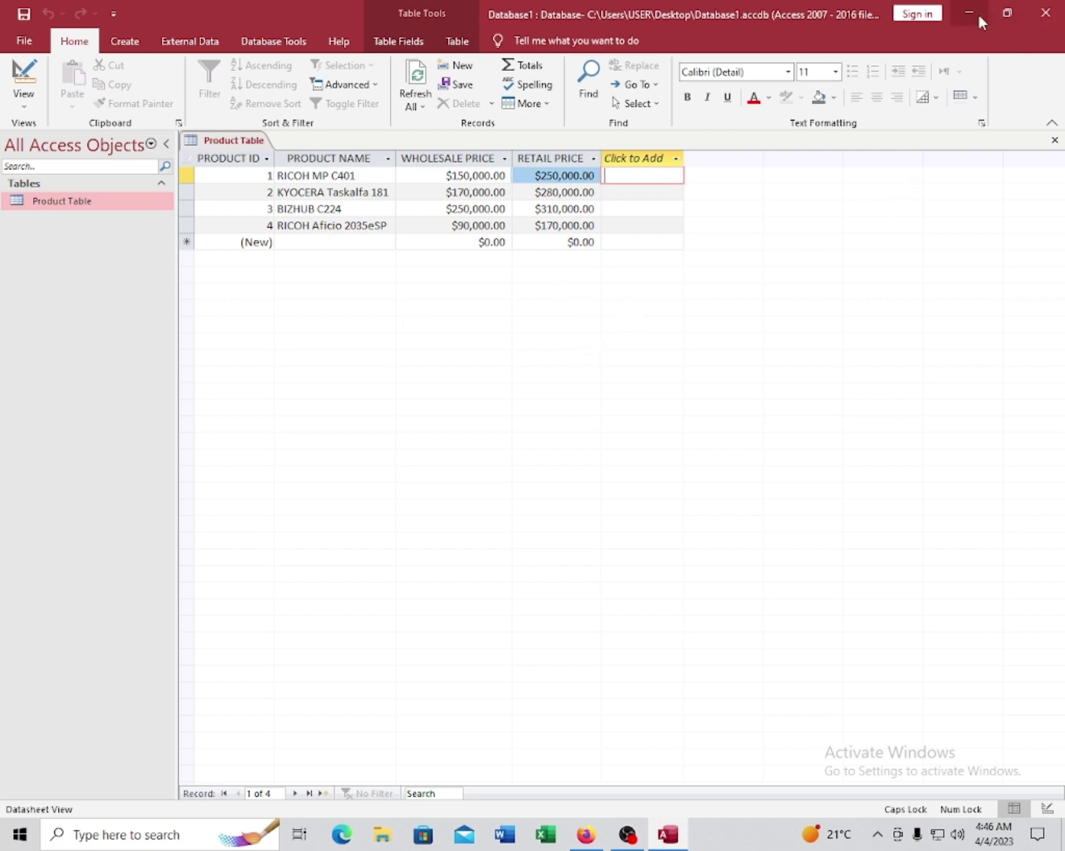
Step: Close Access, saving the table layout, then open Control Panel through a 'control' search
{"action": "left_click", "coordinate": [1048, 13]}
{"action": "left_click", "coordinate": [471, 464]}
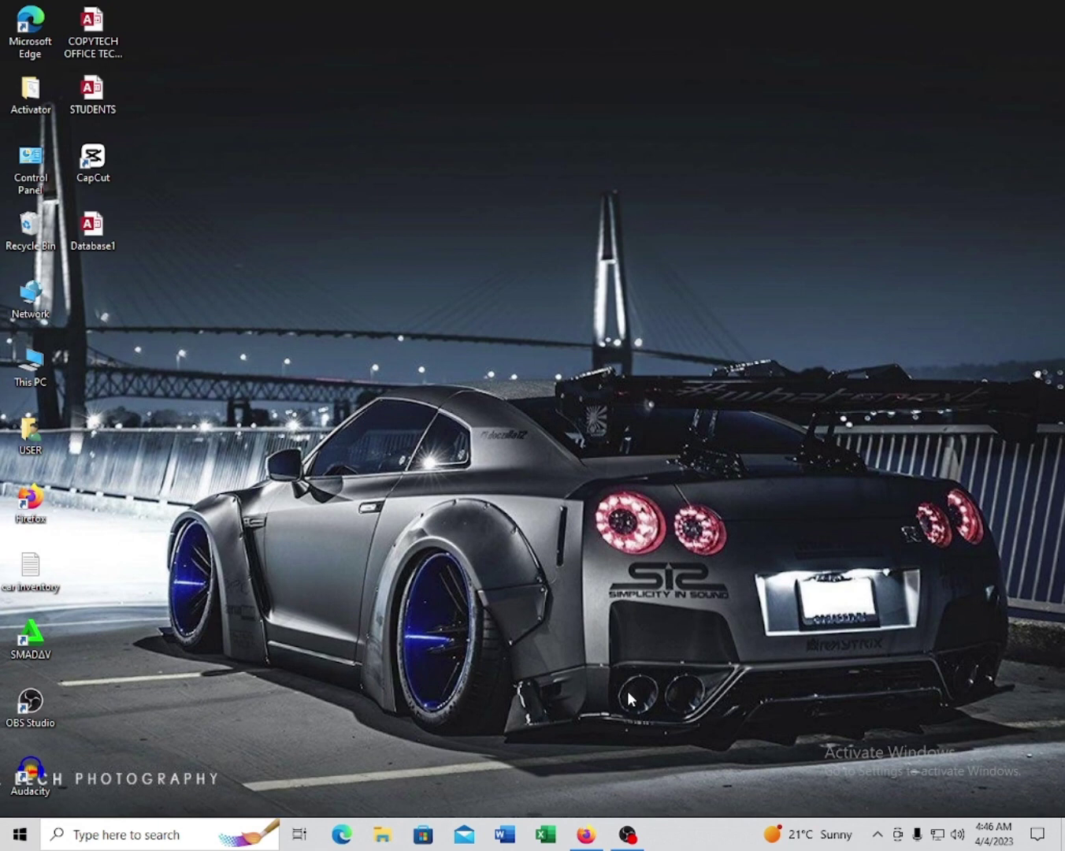
{"action": "left_click", "coordinate": [102, 835]}
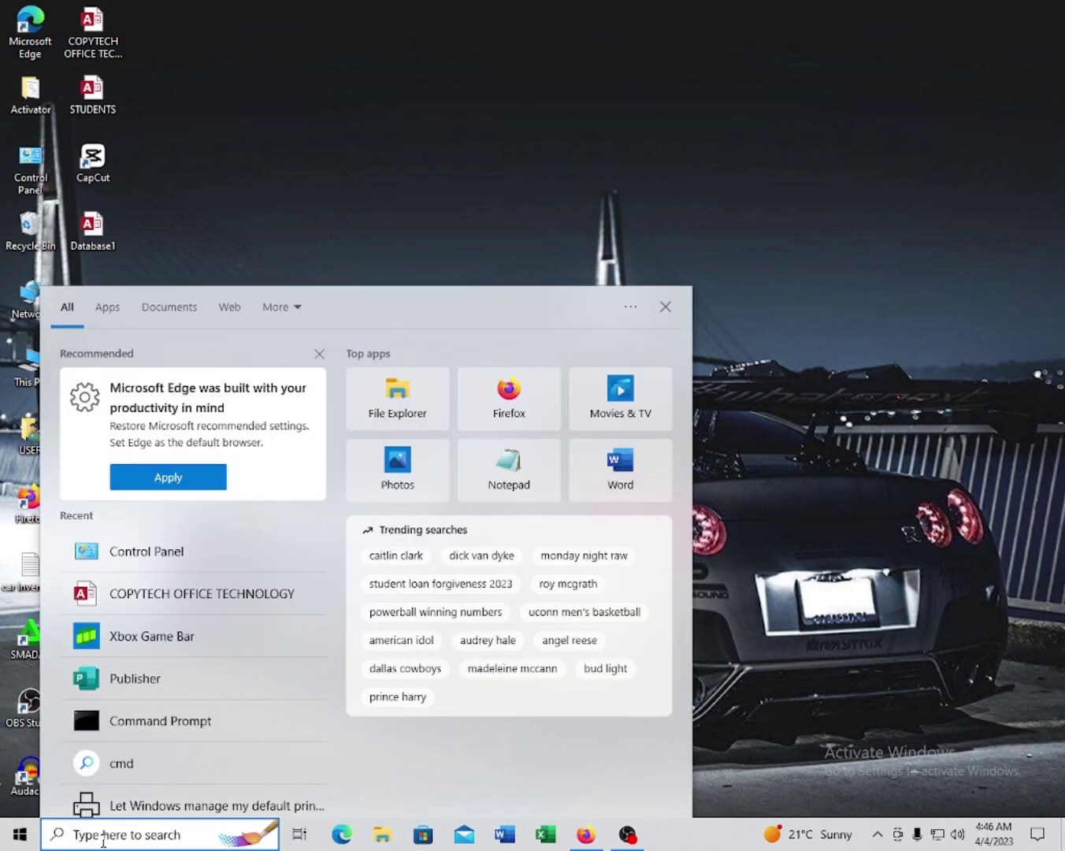
{"action": "type", "text": "M"}
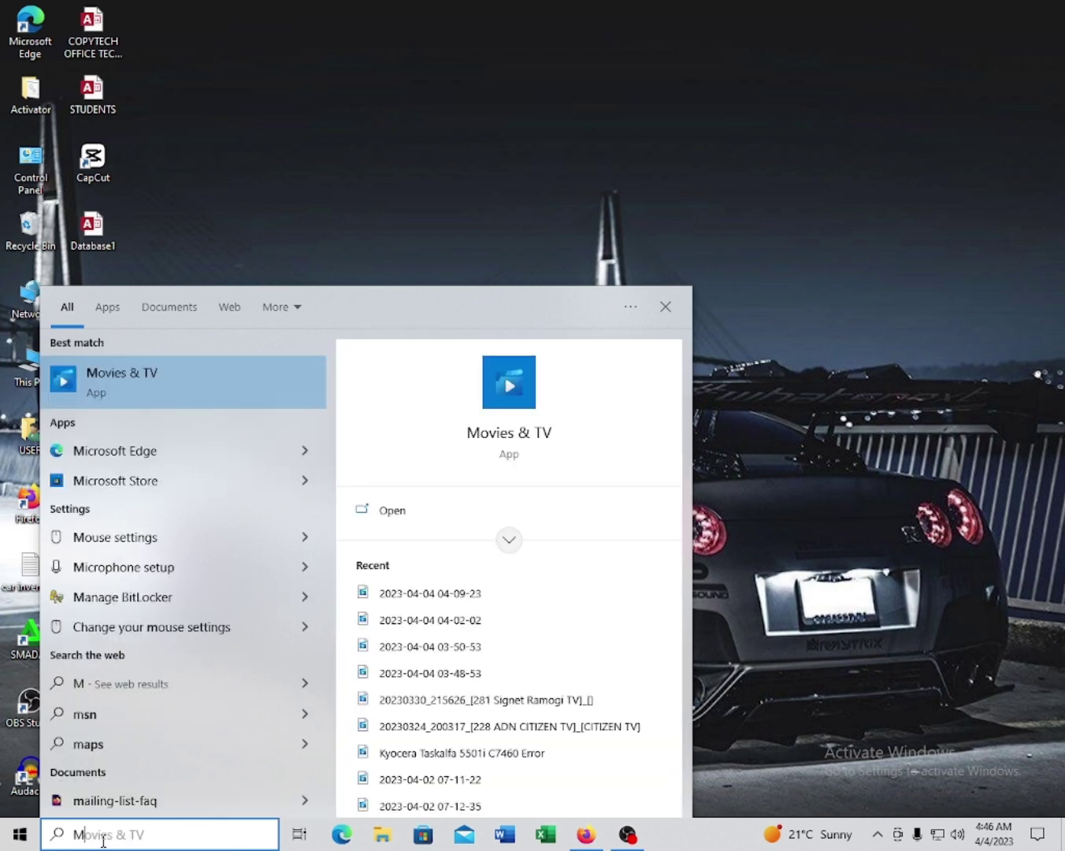
{"action": "key", "text": "BackSpace"}
{"action": "type", "text": "CO"}
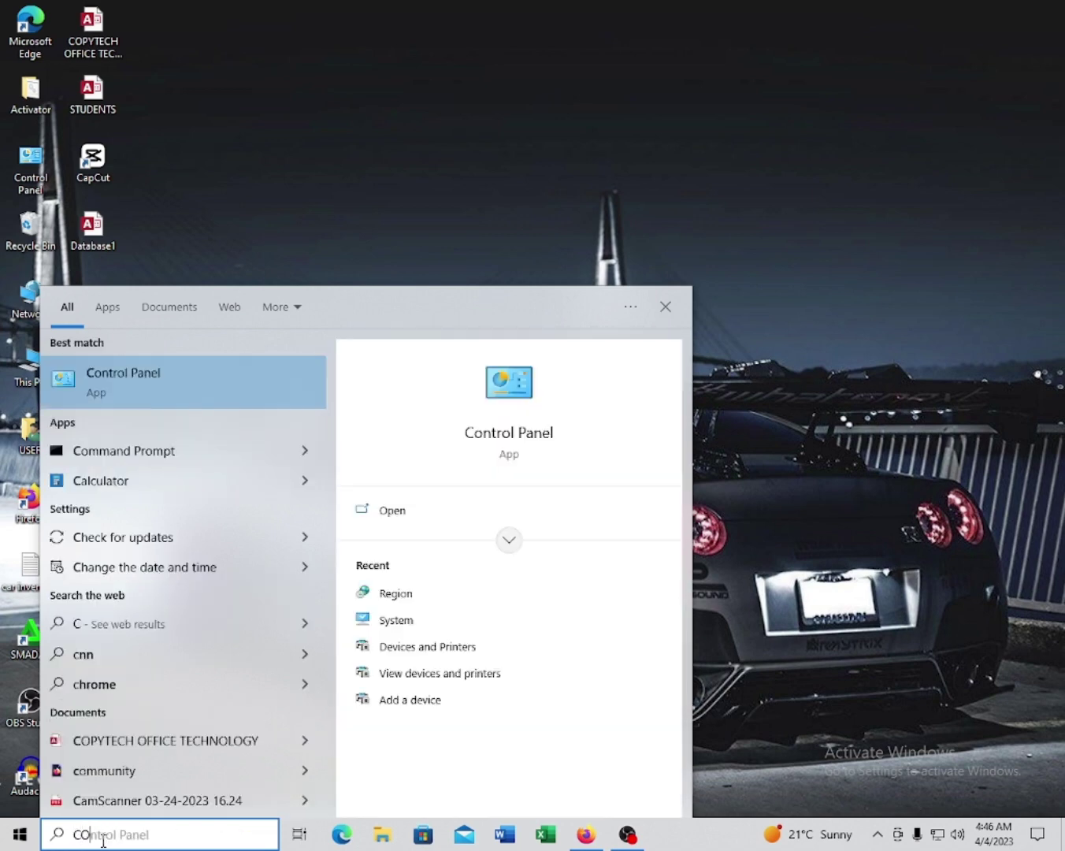
{"action": "type", "text": "NTROL"}
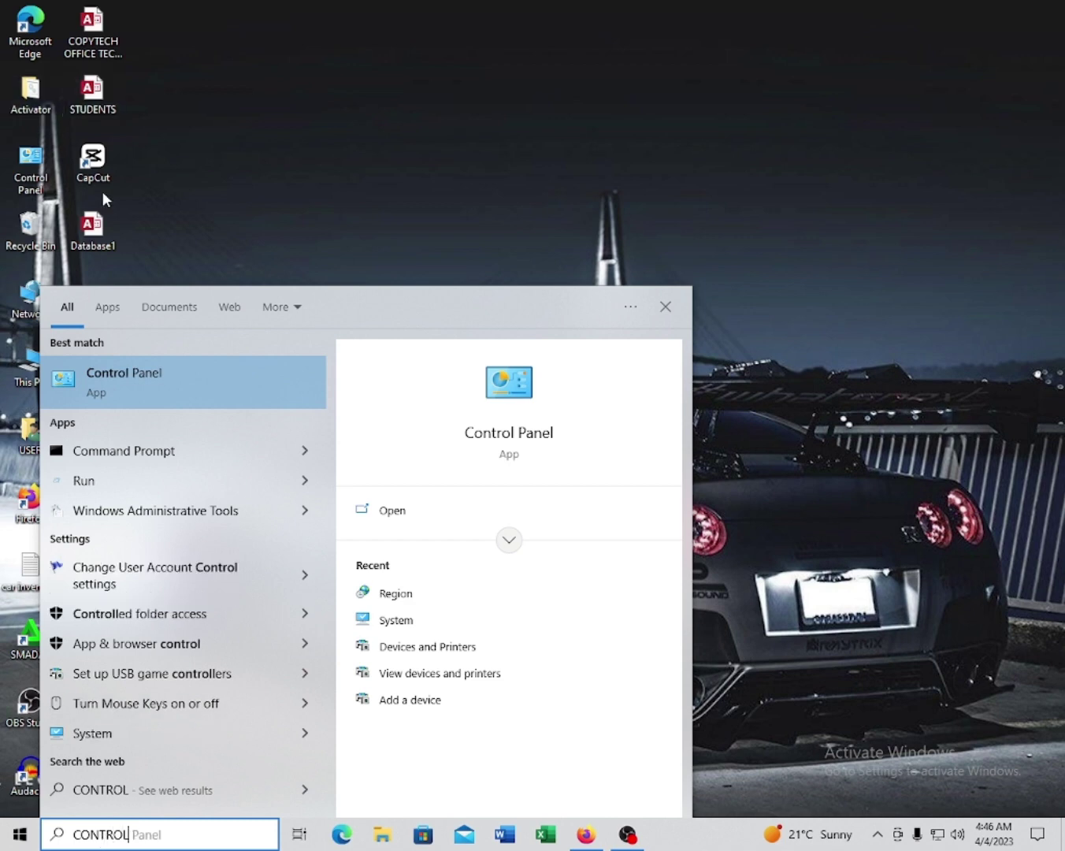
{"action": "left_click", "coordinate": [148, 379]}
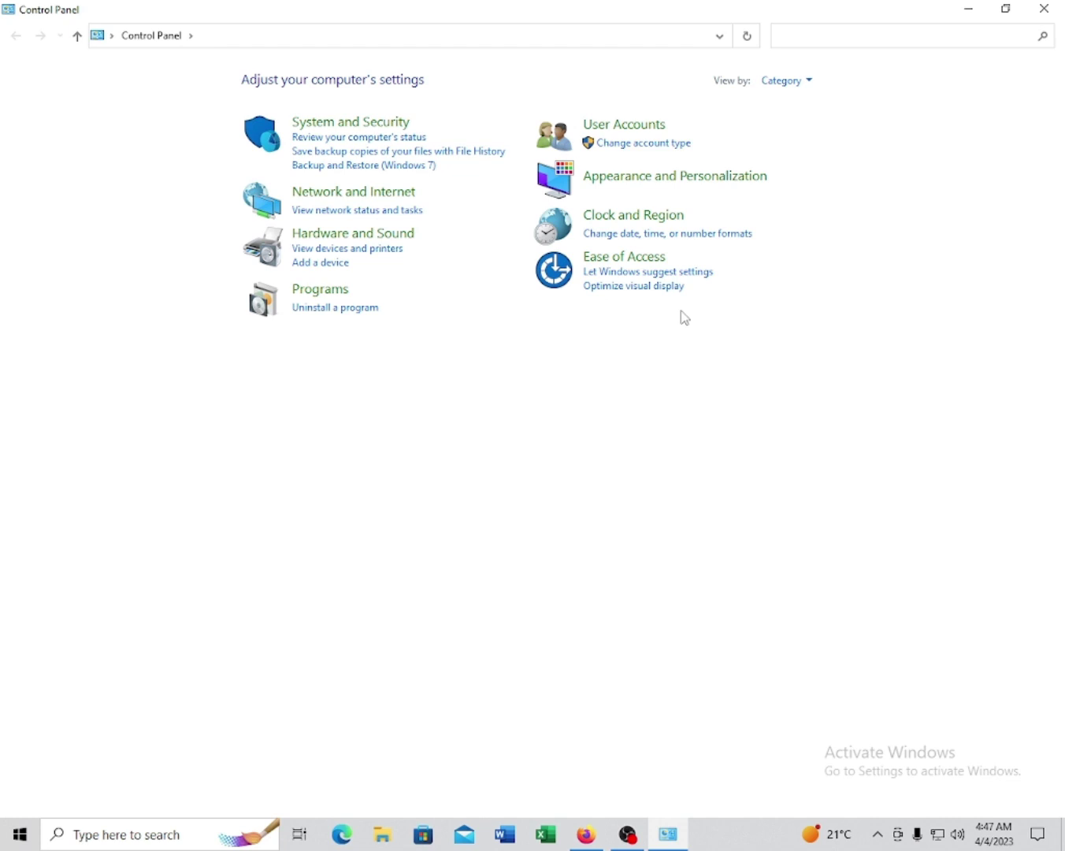
Step: Go to Clock and Region, then Region, to see the English (United States) formats
{"action": "left_click", "coordinate": [612, 214]}
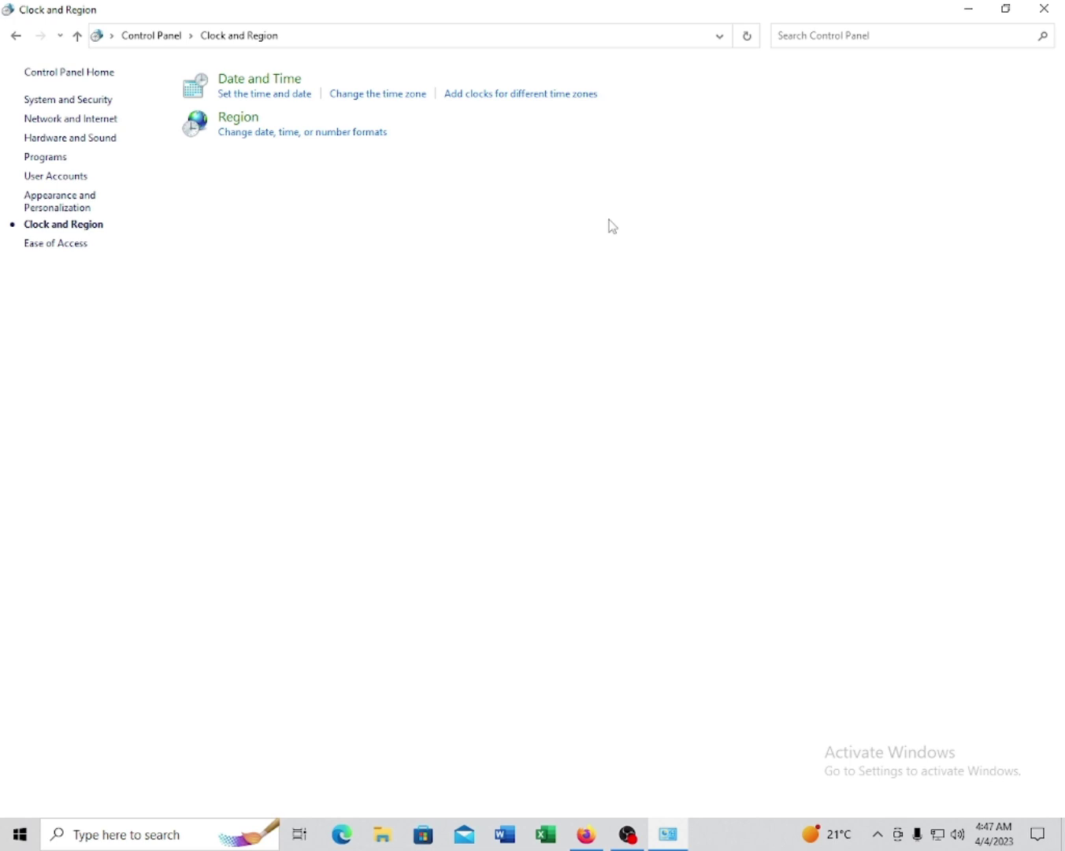
{"action": "left_click", "coordinate": [234, 127]}
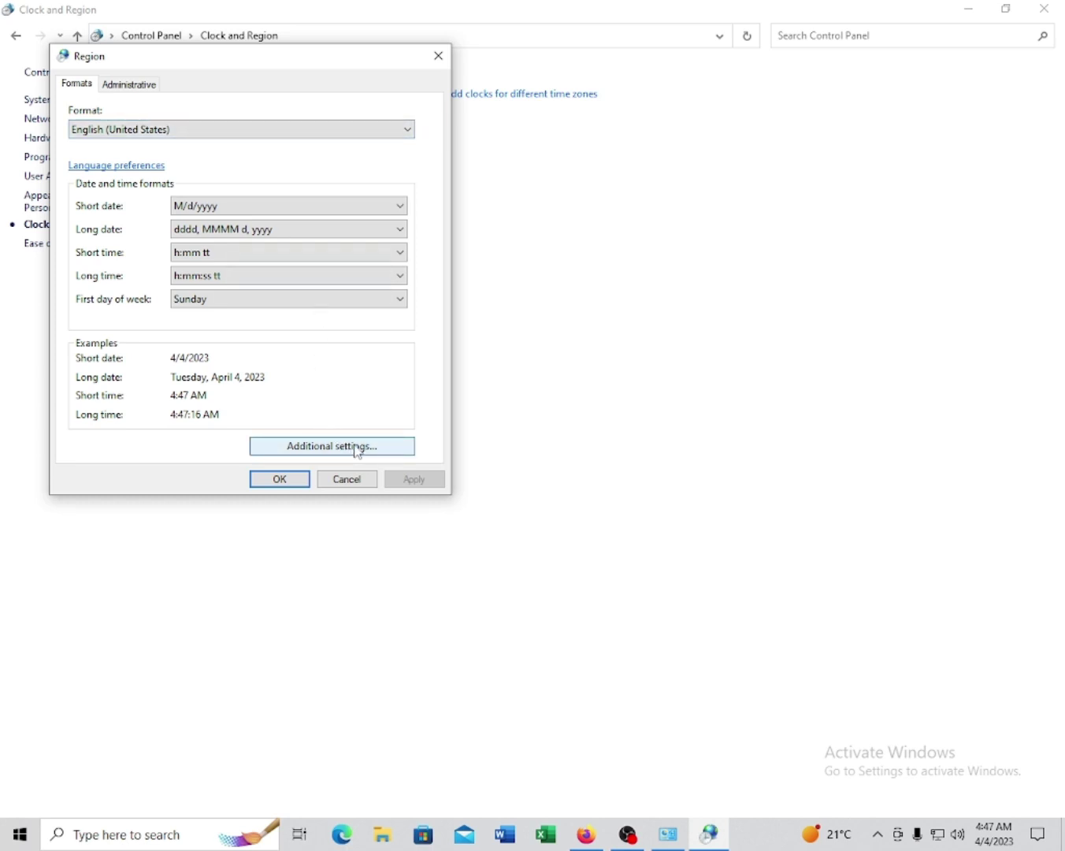
Step: Replace the $ currency symbol with Ksh in the additional format settings and confirm
{"action": "left_click", "coordinate": [353, 446]}
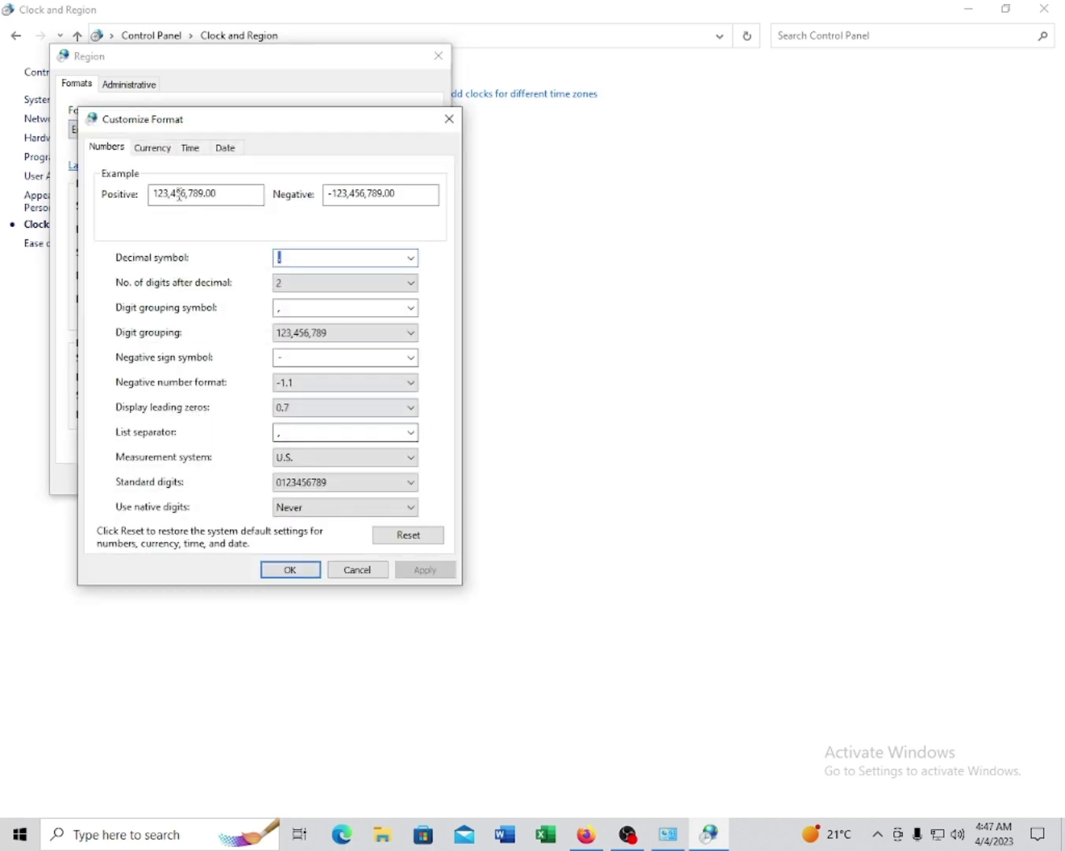
{"action": "left_click", "coordinate": [153, 147]}
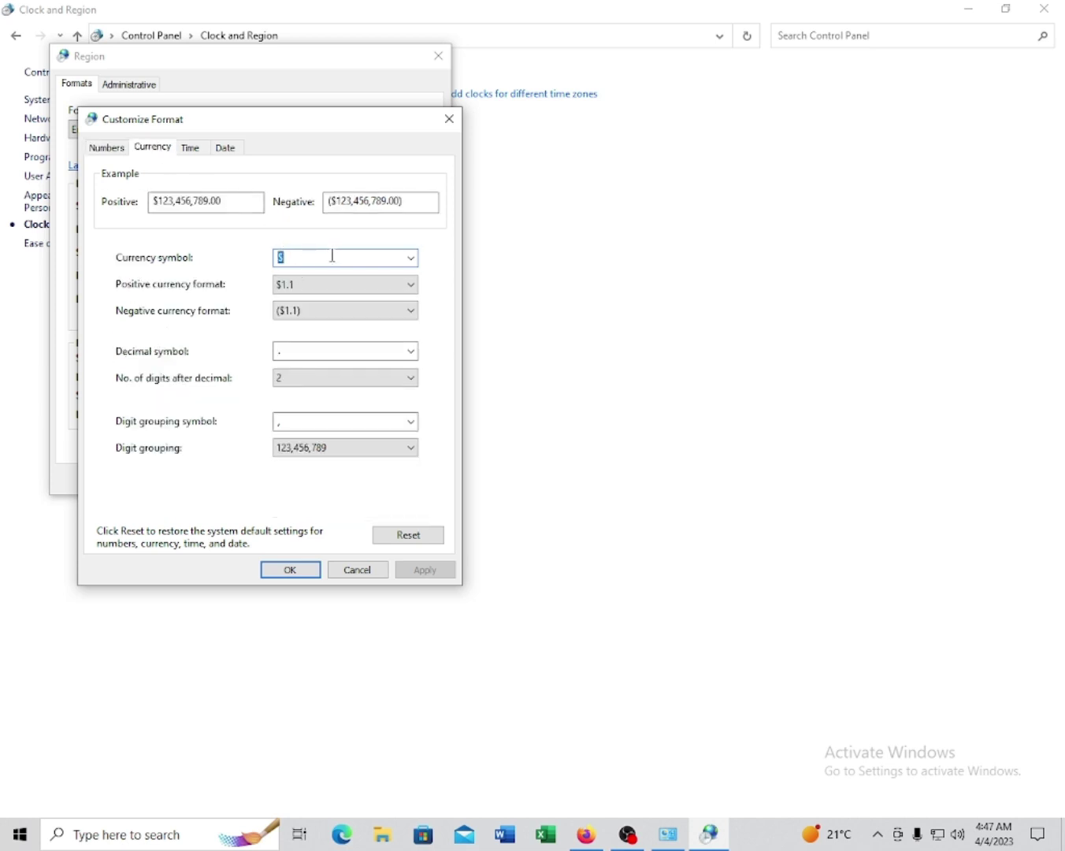
{"action": "type", "text": "k"}
{"action": "type", "text": "K"}
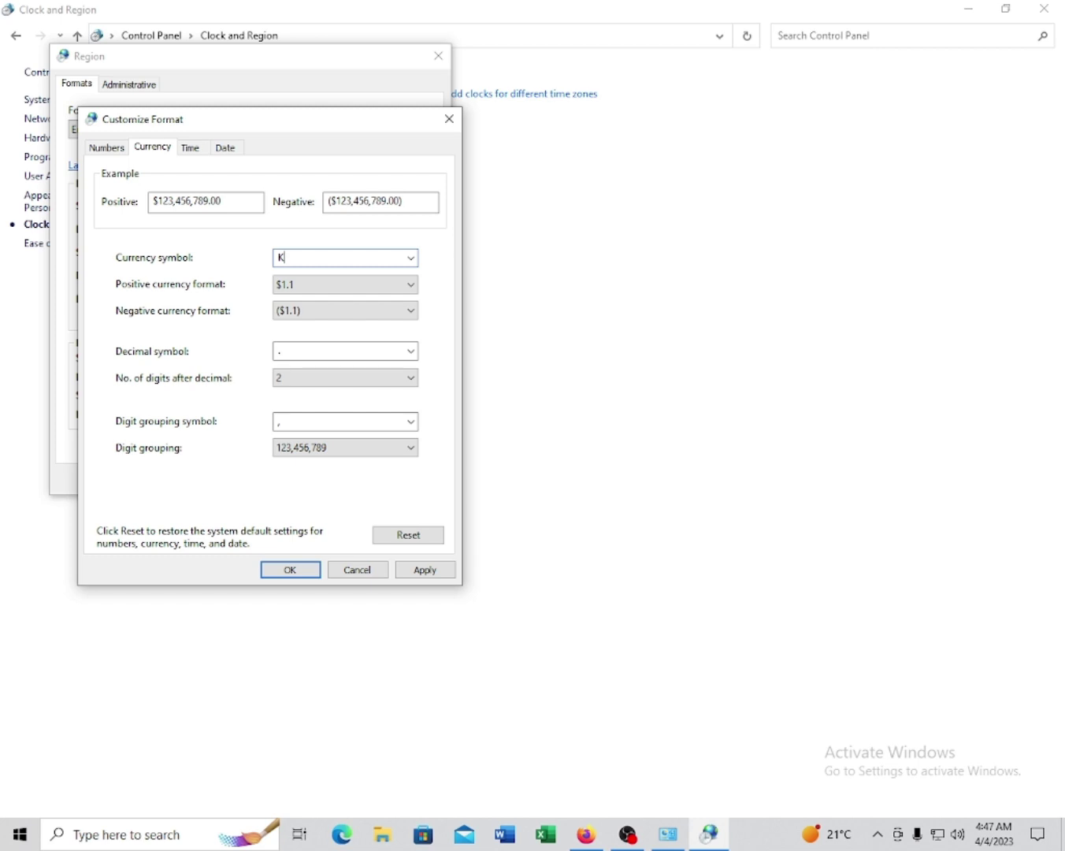
{"action": "type", "text": "h"}
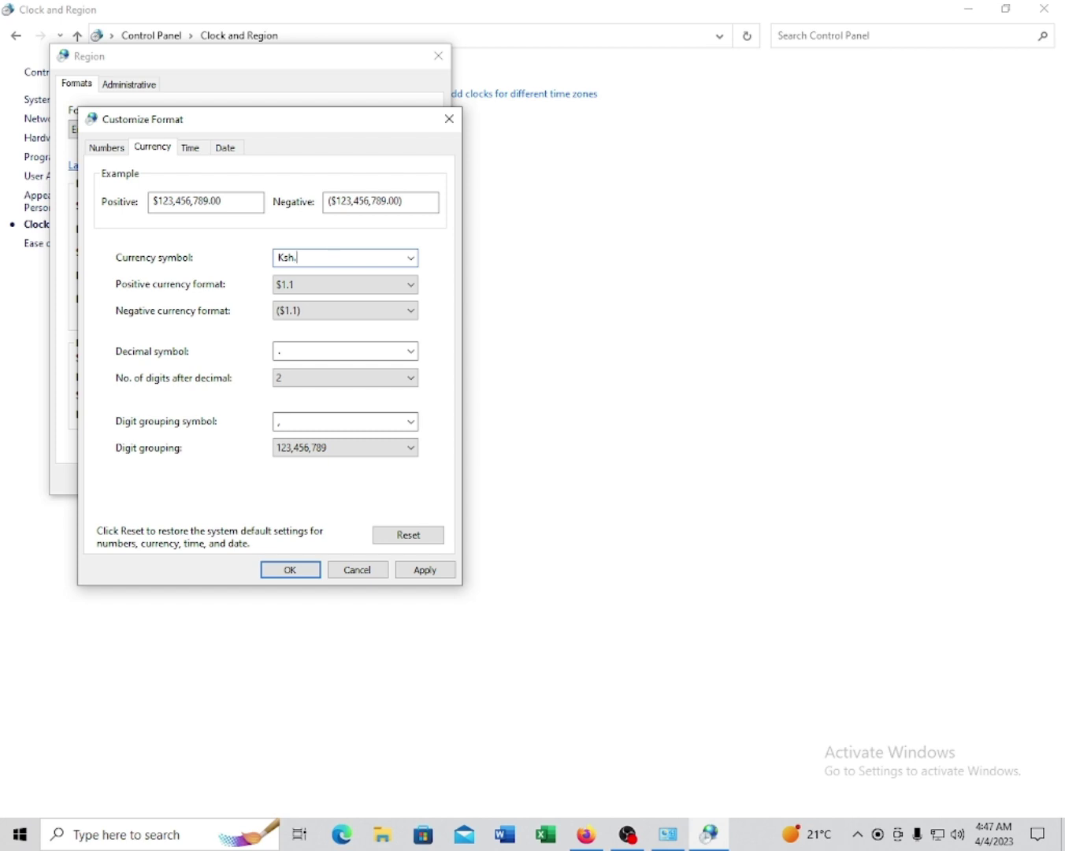
{"action": "left_click", "coordinate": [425, 569]}
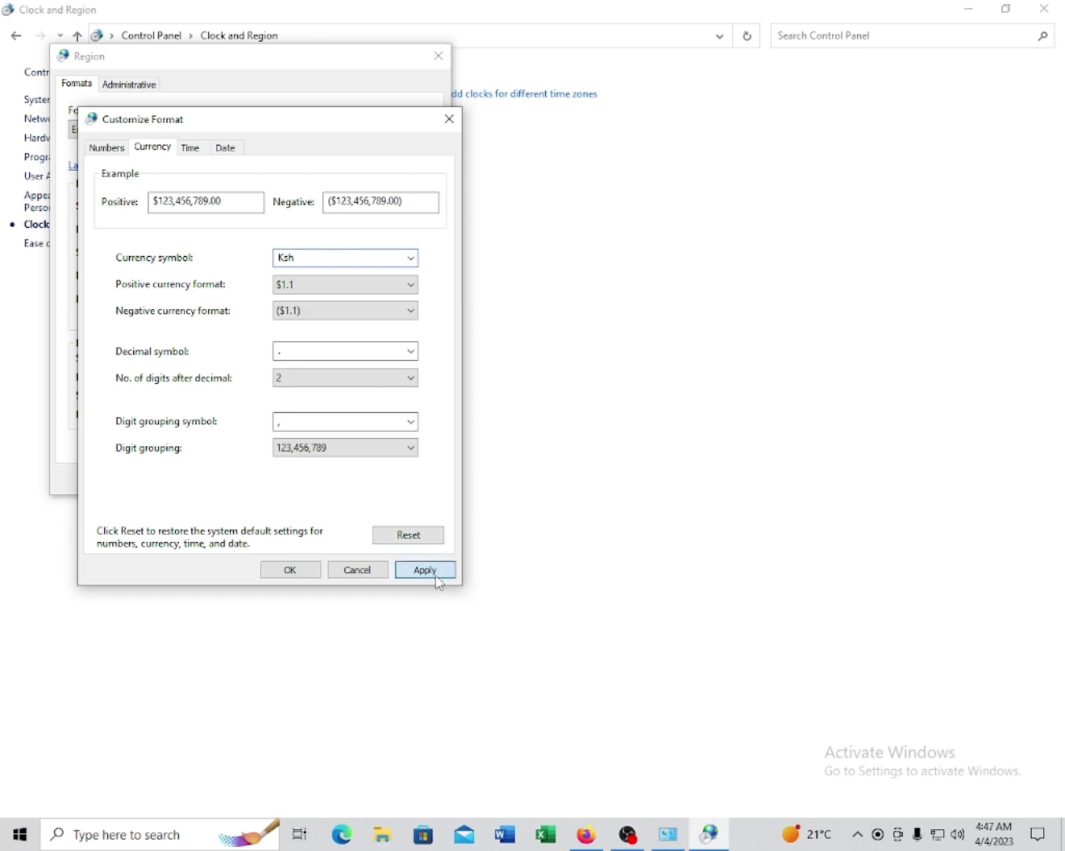
{"action": "left_click", "coordinate": [290, 569]}
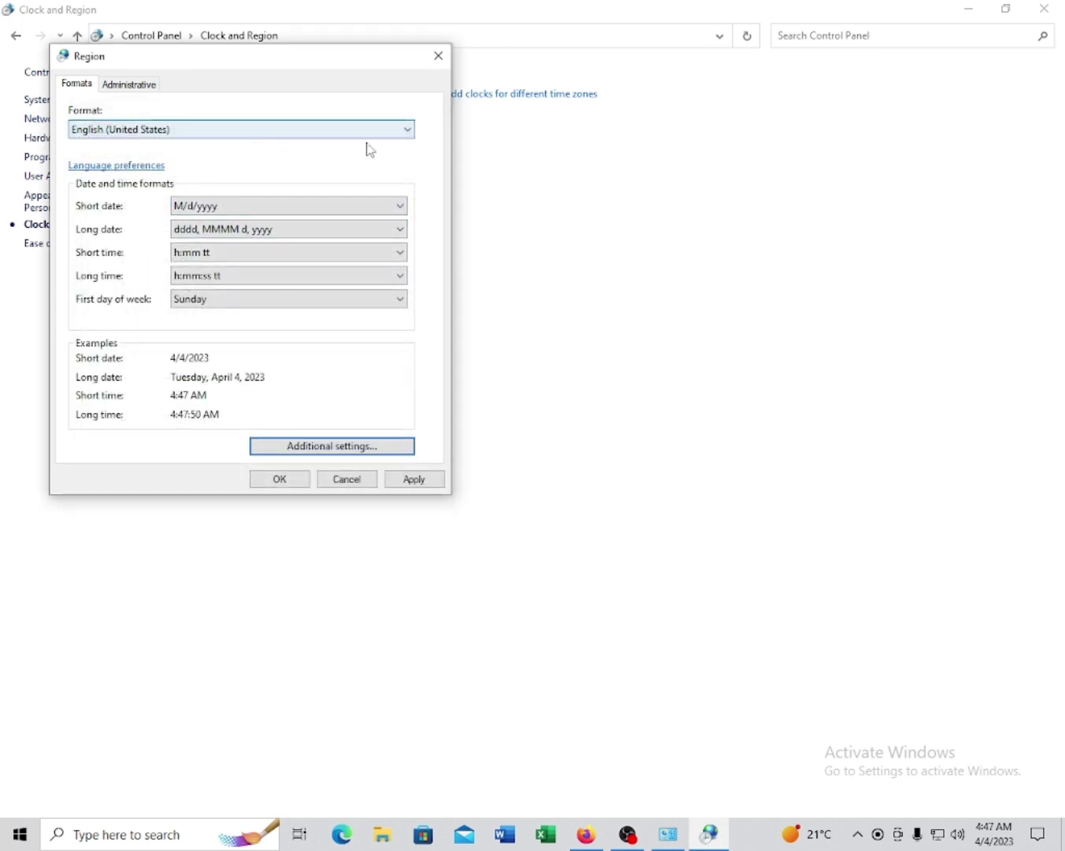
Step: Set the Region format to English (Kenya), apply it and confirm
{"action": "left_click", "coordinate": [409, 130]}
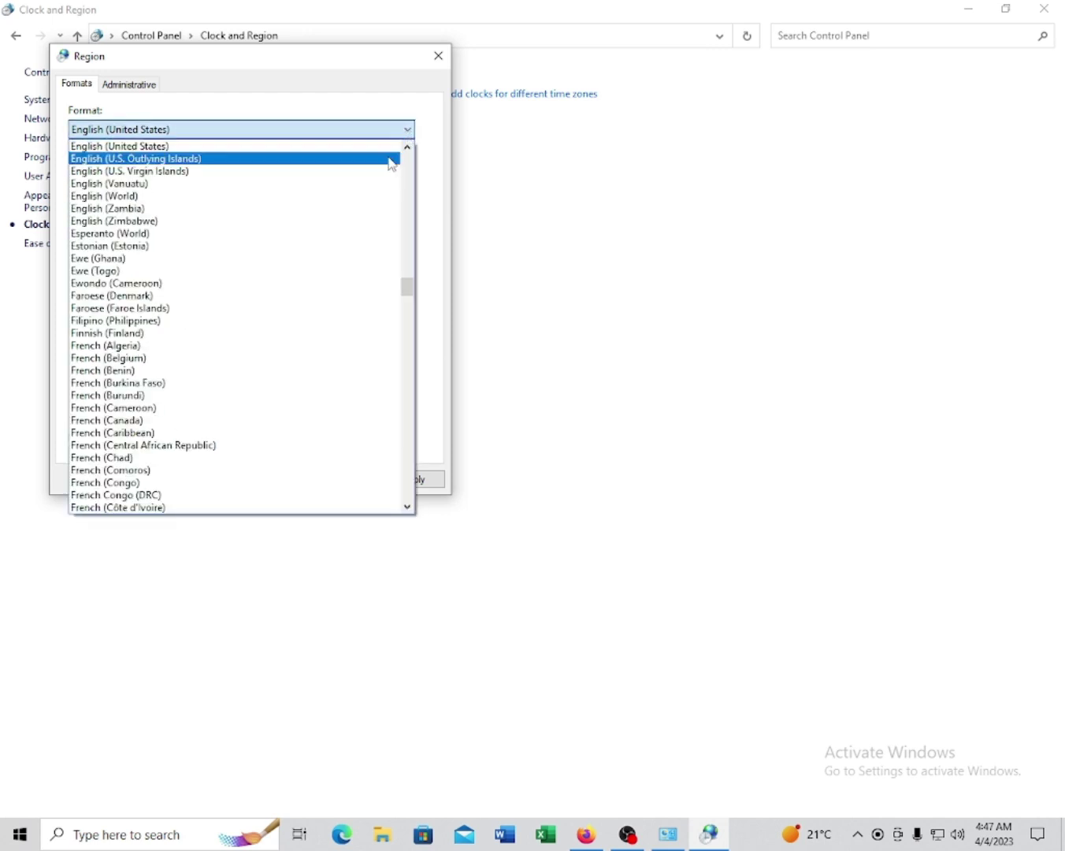
{"action": "scroll", "coordinate": [300, 233], "scroll_direction": "up", "scroll_amount": 1}
{"action": "scroll", "coordinate": [300, 233], "scroll_direction": "up", "scroll_amount": 3}
{"action": "scroll", "coordinate": [295, 250], "scroll_direction": "up", "scroll_amount": 2}
{"action": "scroll", "coordinate": [166, 266], "scroll_direction": "up", "scroll_amount": 5}
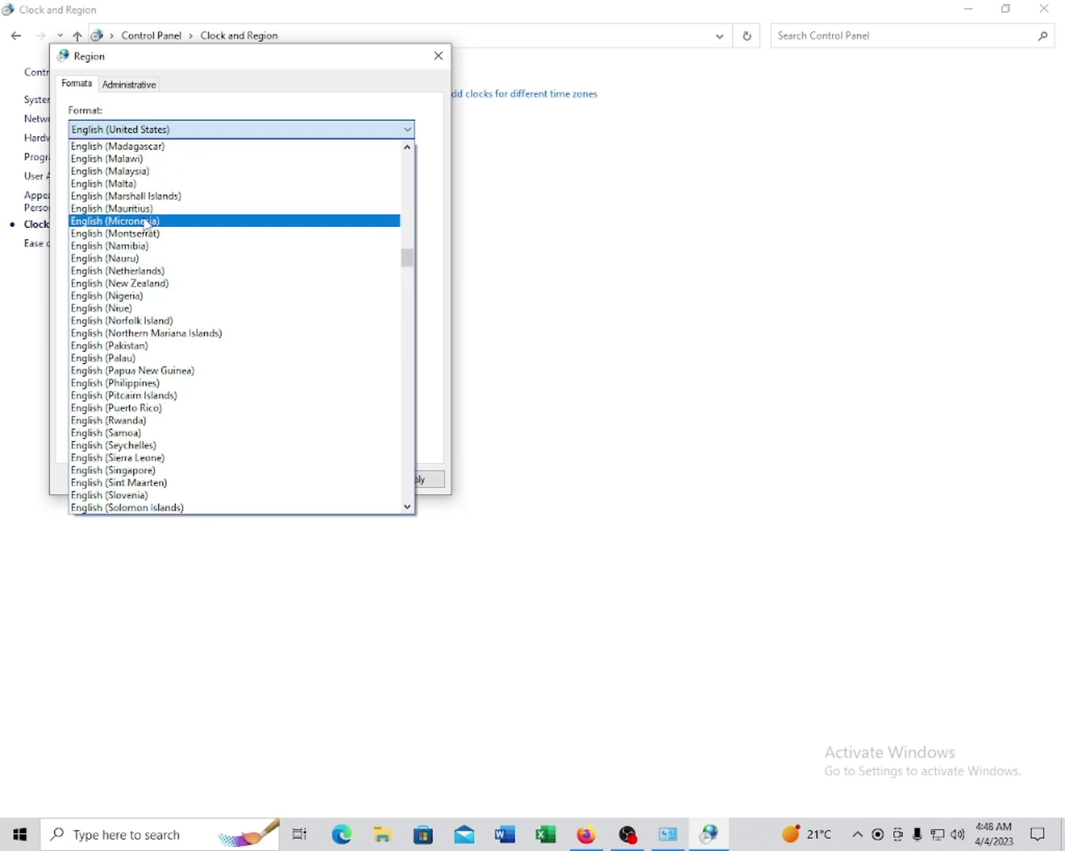
{"action": "scroll", "coordinate": [142, 225], "scroll_direction": "up", "scroll_amount": 1}
{"action": "scroll", "coordinate": [137, 233], "scroll_direction": "up", "scroll_amount": 2}
{"action": "scroll", "coordinate": [138, 237], "scroll_direction": "up", "scroll_amount": 1}
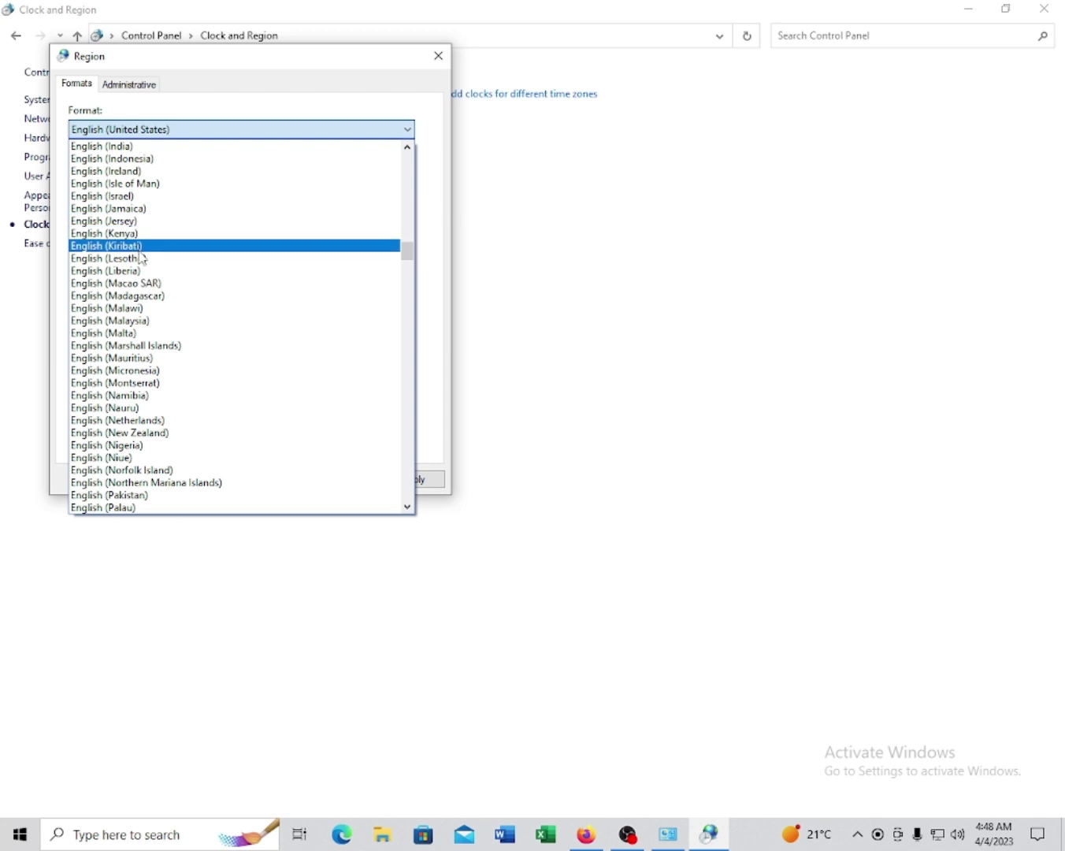
{"action": "left_click", "coordinate": [139, 235]}
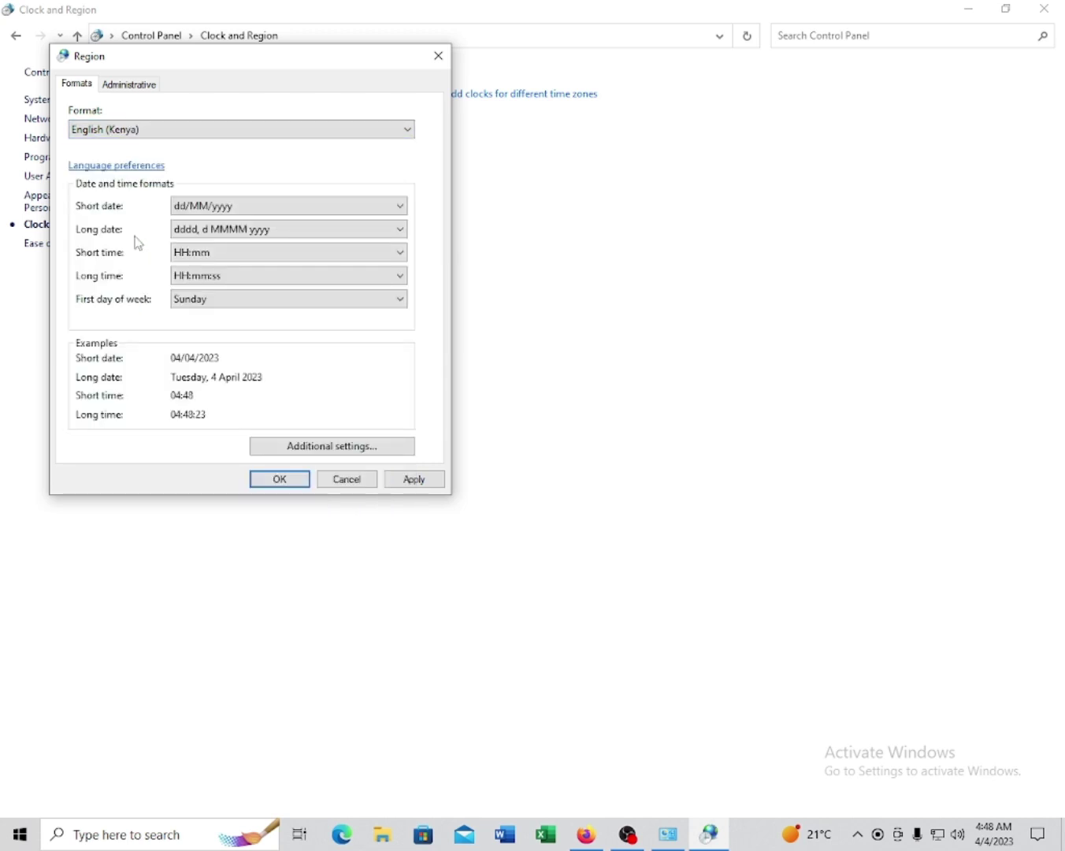
{"action": "left_click", "coordinate": [413, 479]}
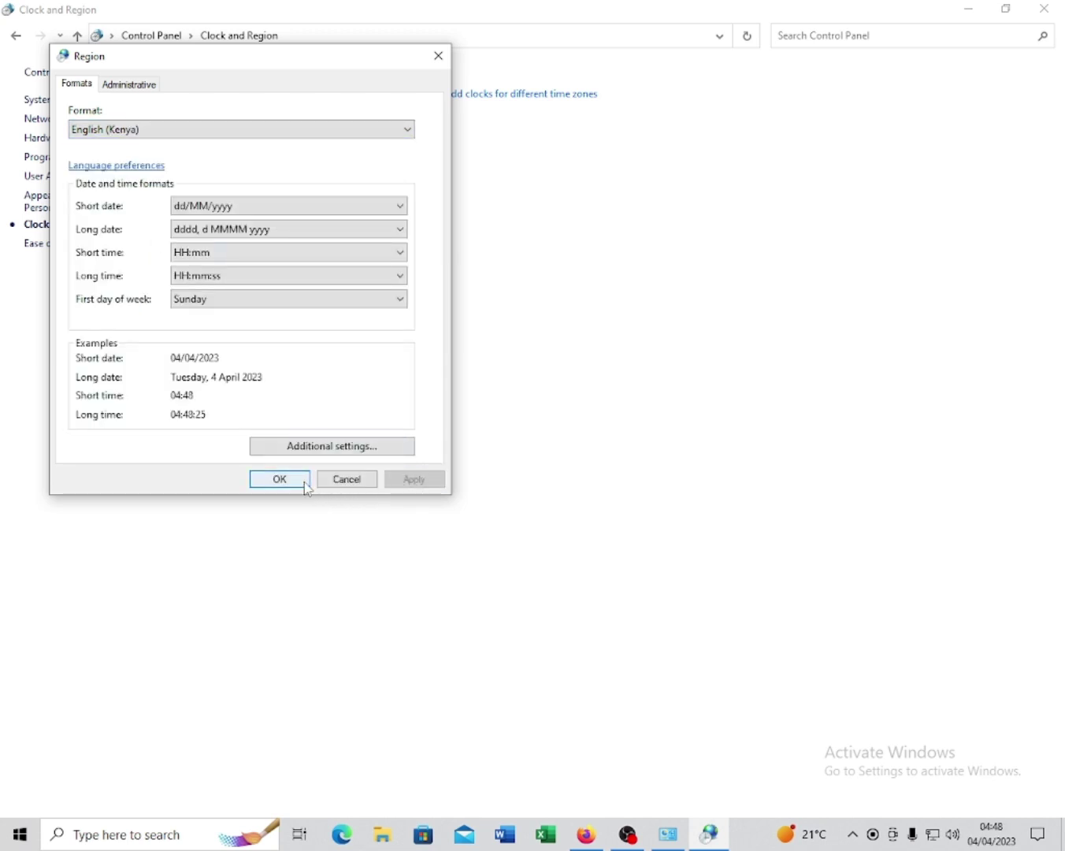
{"action": "left_click", "coordinate": [279, 480]}
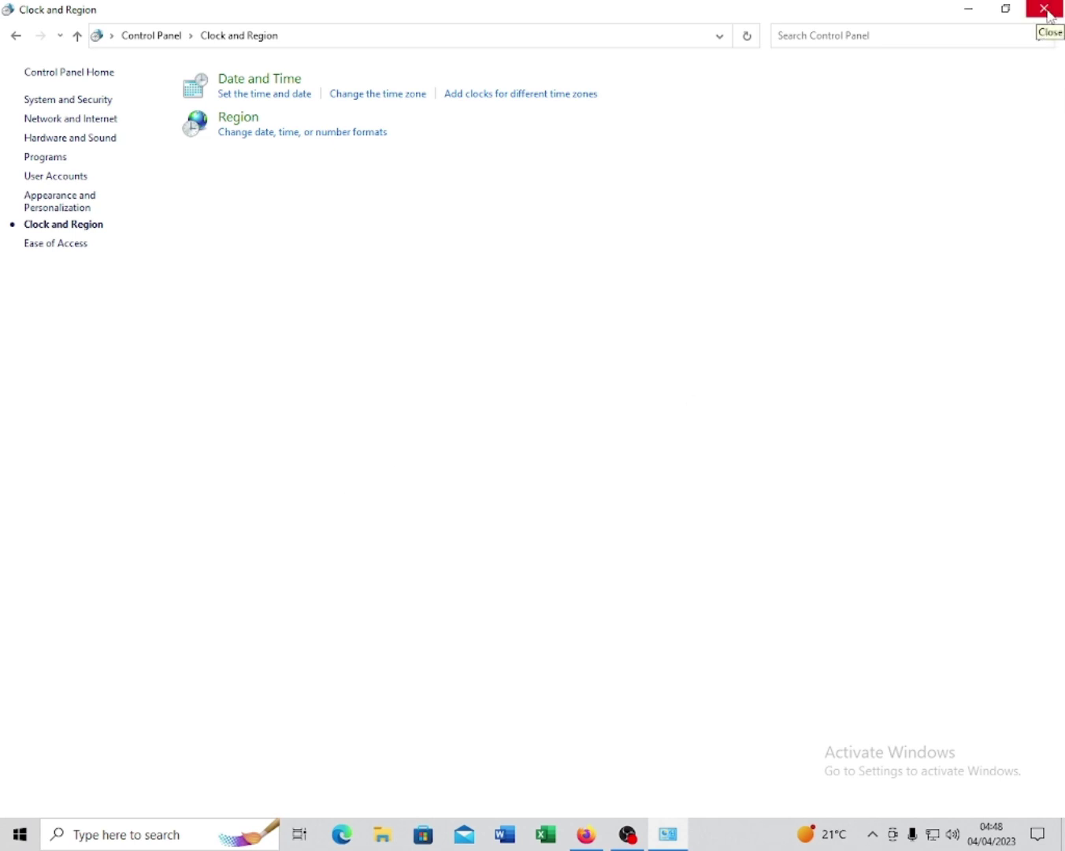
Step: Close Control Panel and refresh the desktop
{"action": "left_click", "coordinate": [1047, 10]}
{"action": "right_click", "coordinate": [515, 253]}
{"action": "left_click", "coordinate": [582, 309]}
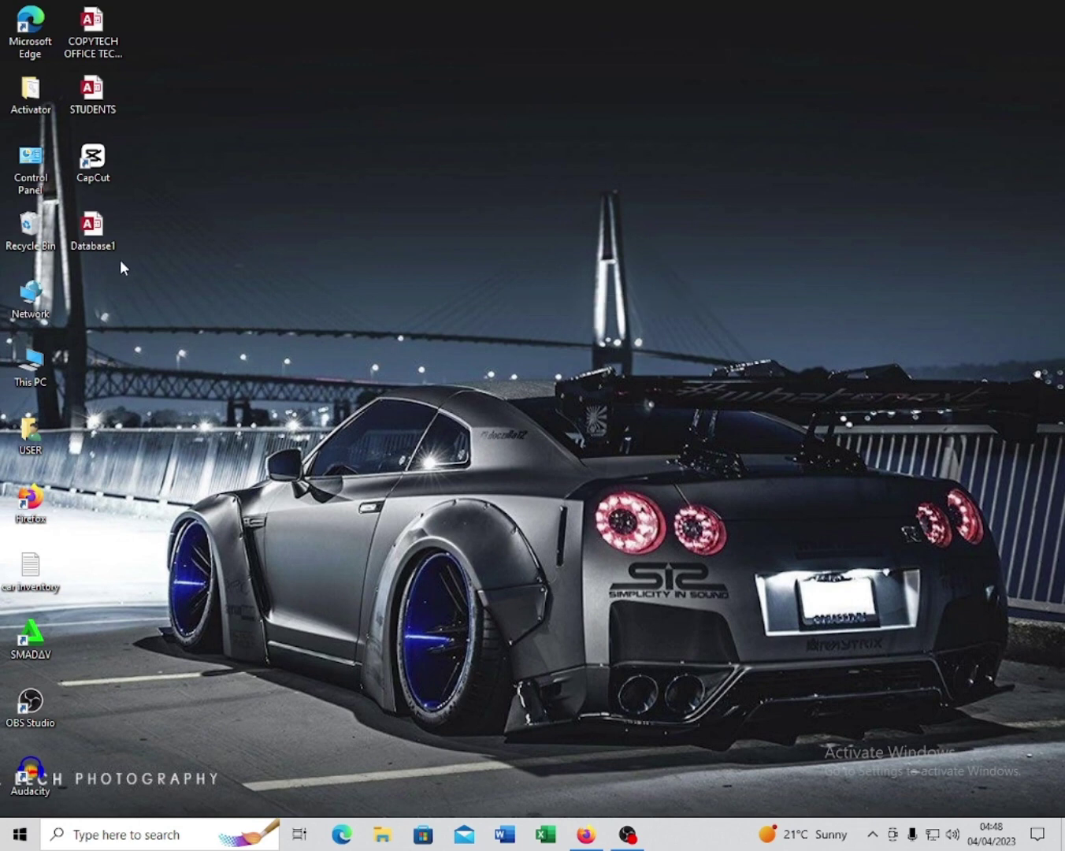
Step: Reopen Database1, dismiss the activation wizard, and open Product Table in Design View
{"action": "double_click", "coordinate": [93, 231]}
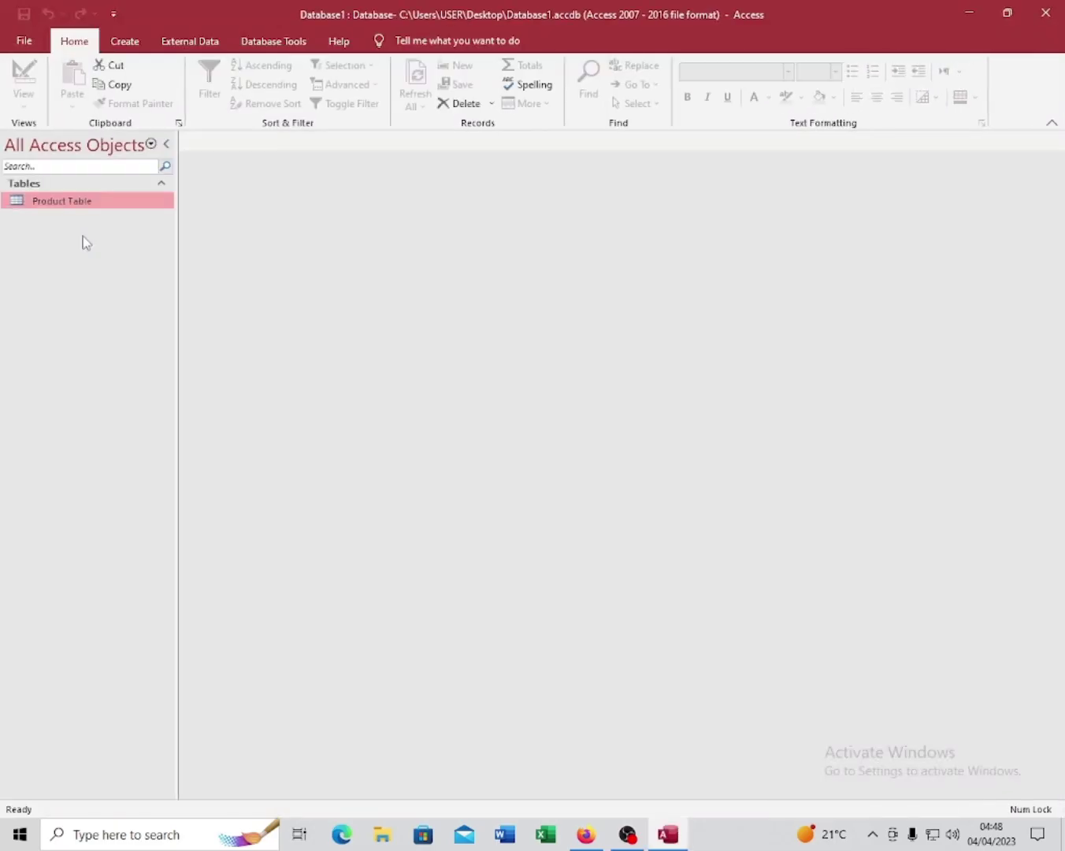
{"action": "left_click", "coordinate": [722, 231]}
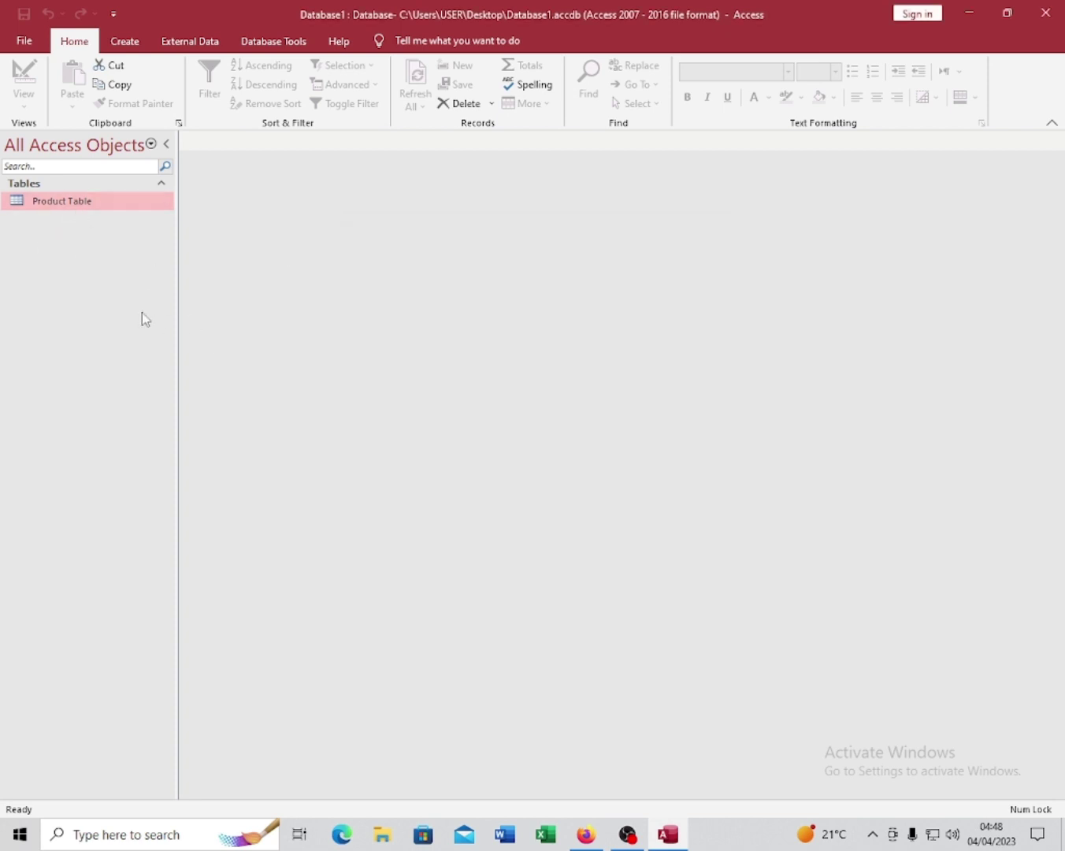
{"action": "double_click", "coordinate": [96, 201]}
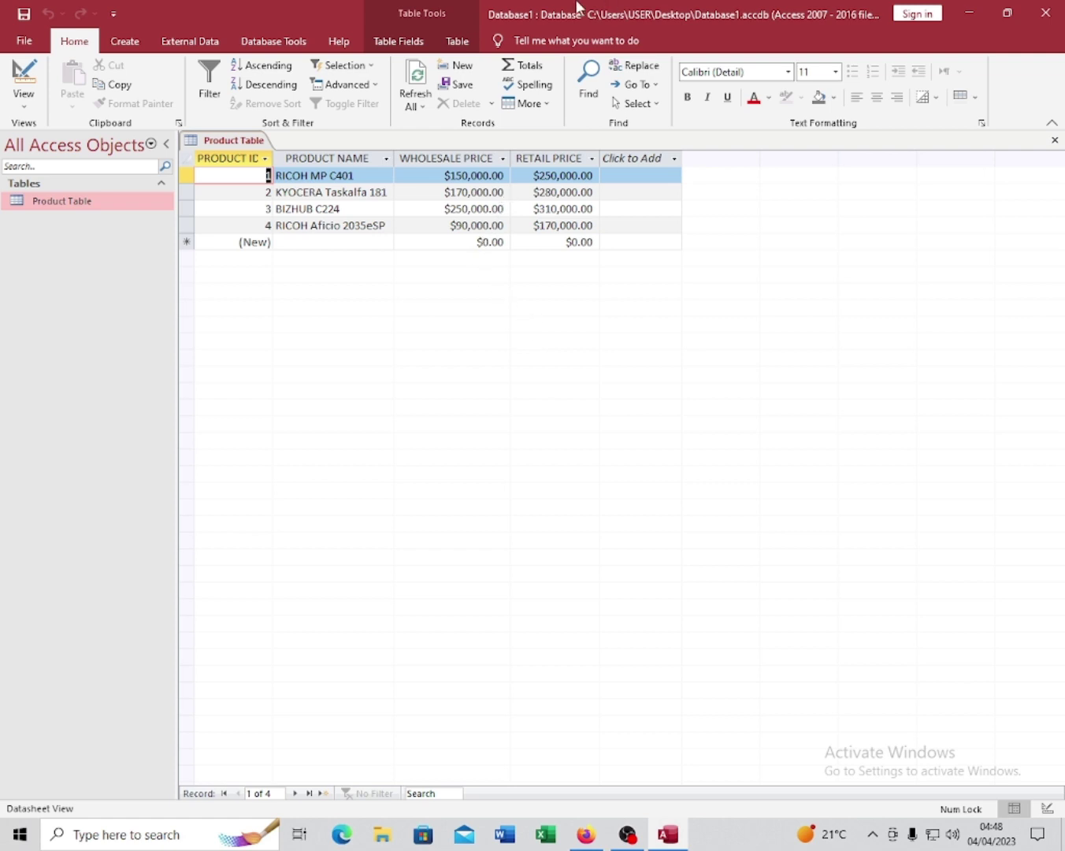
{"action": "right_click", "coordinate": [238, 144]}
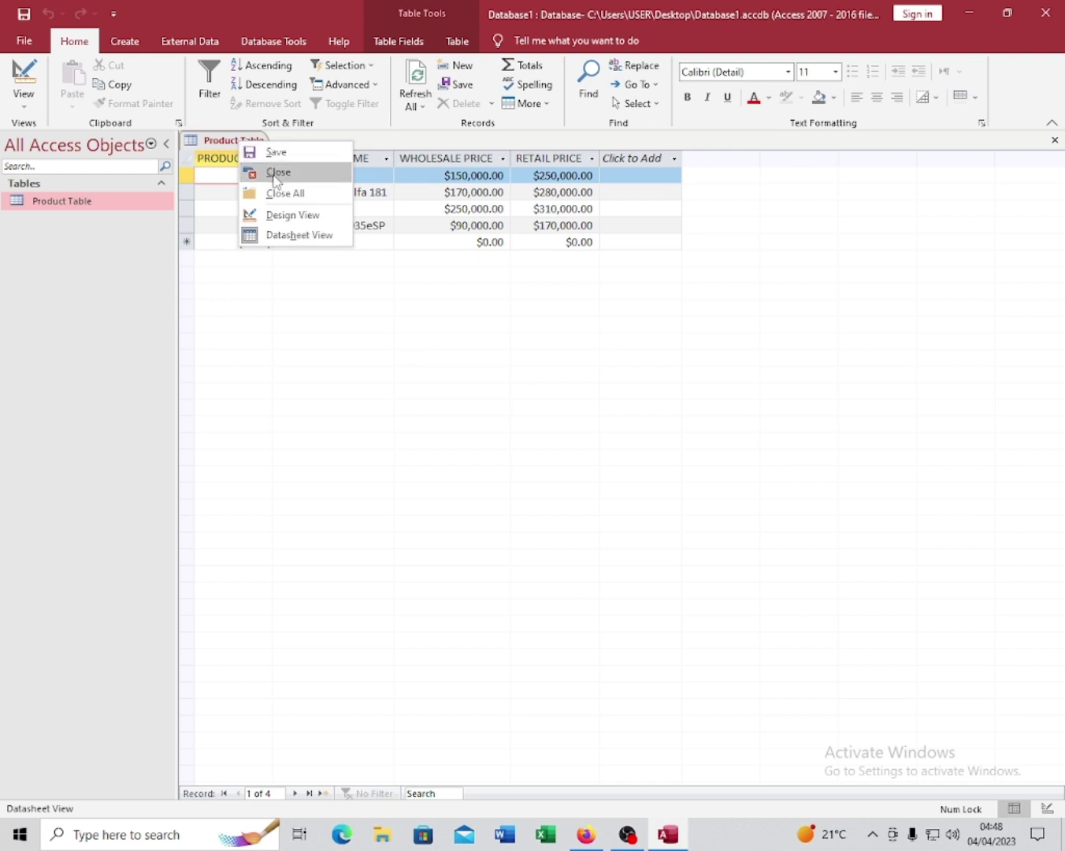
{"action": "left_click", "coordinate": [293, 215]}
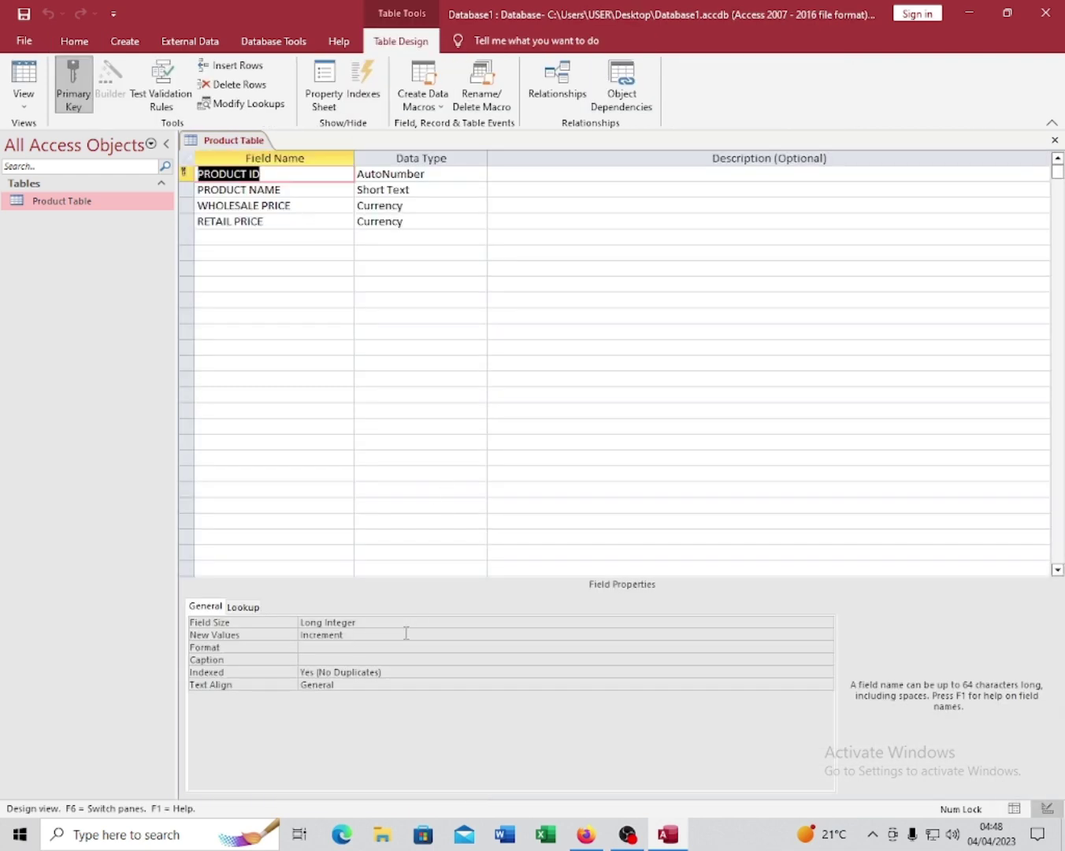
Step: Set the WHOLESALE PRICE field's Format property to Currency
{"action": "left_click", "coordinate": [312, 204]}
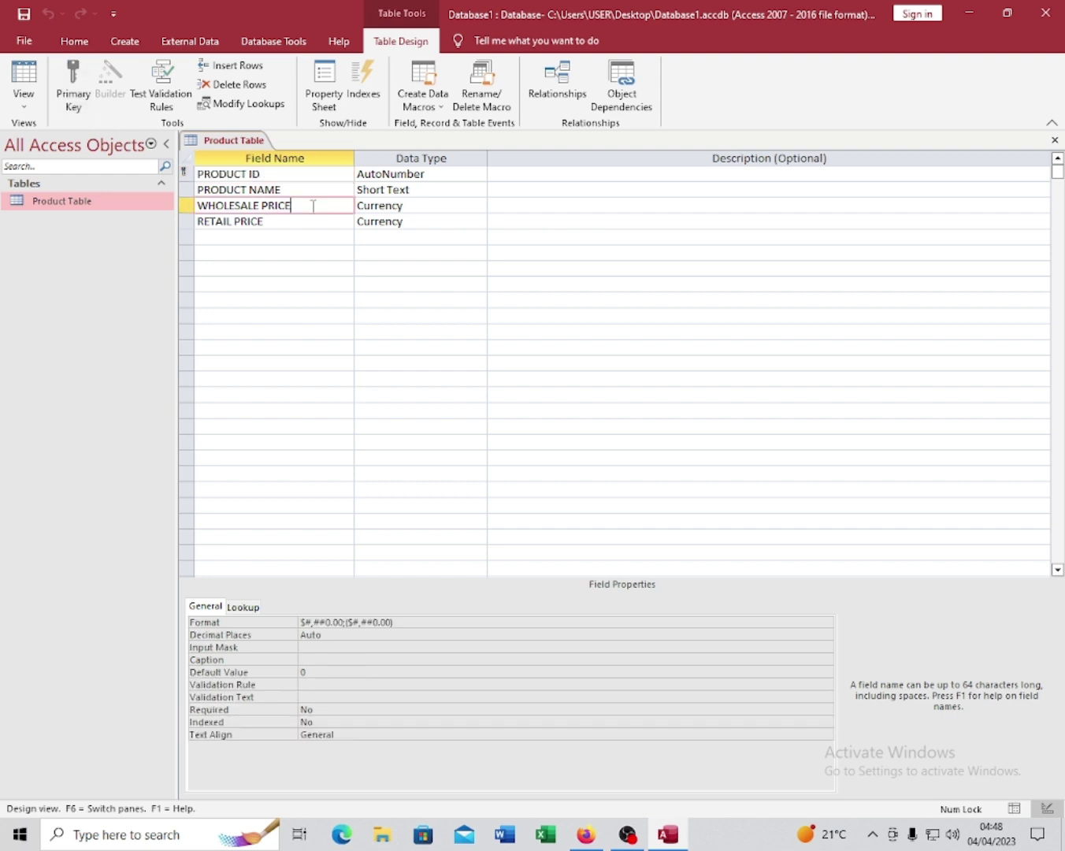
{"action": "left_click", "coordinate": [446, 622]}
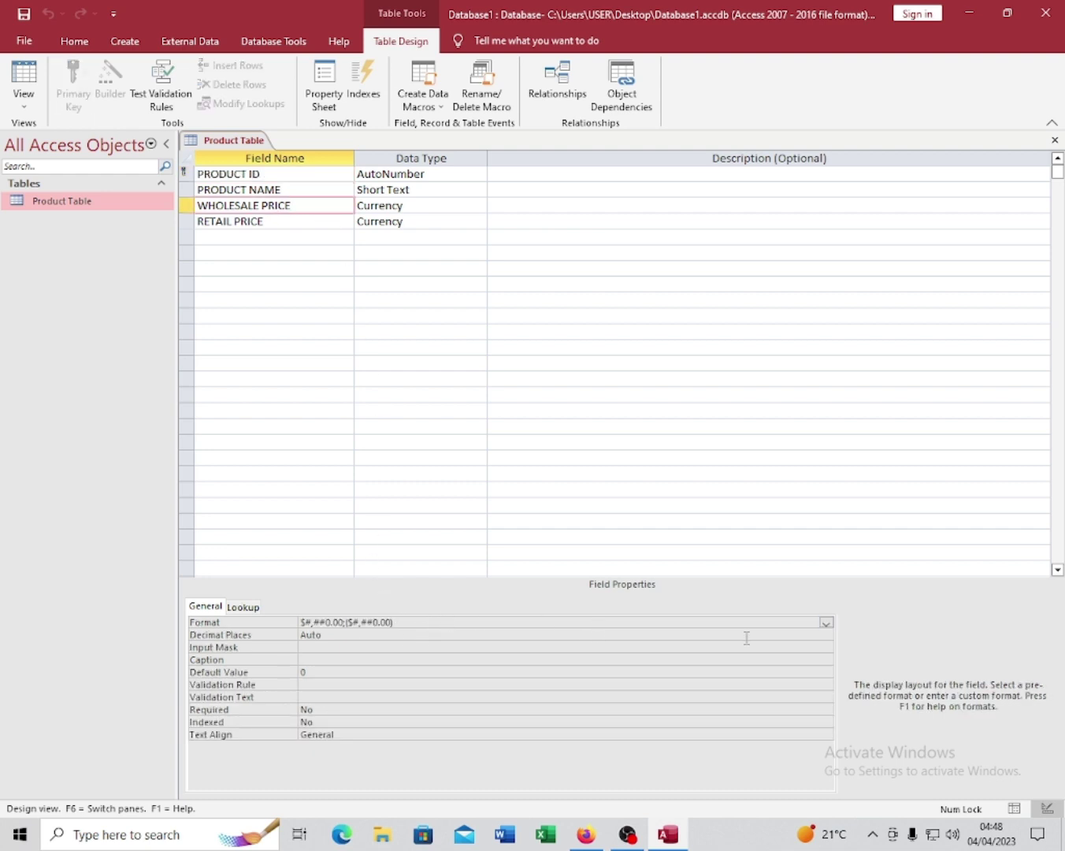
{"action": "left_click", "coordinate": [827, 624]}
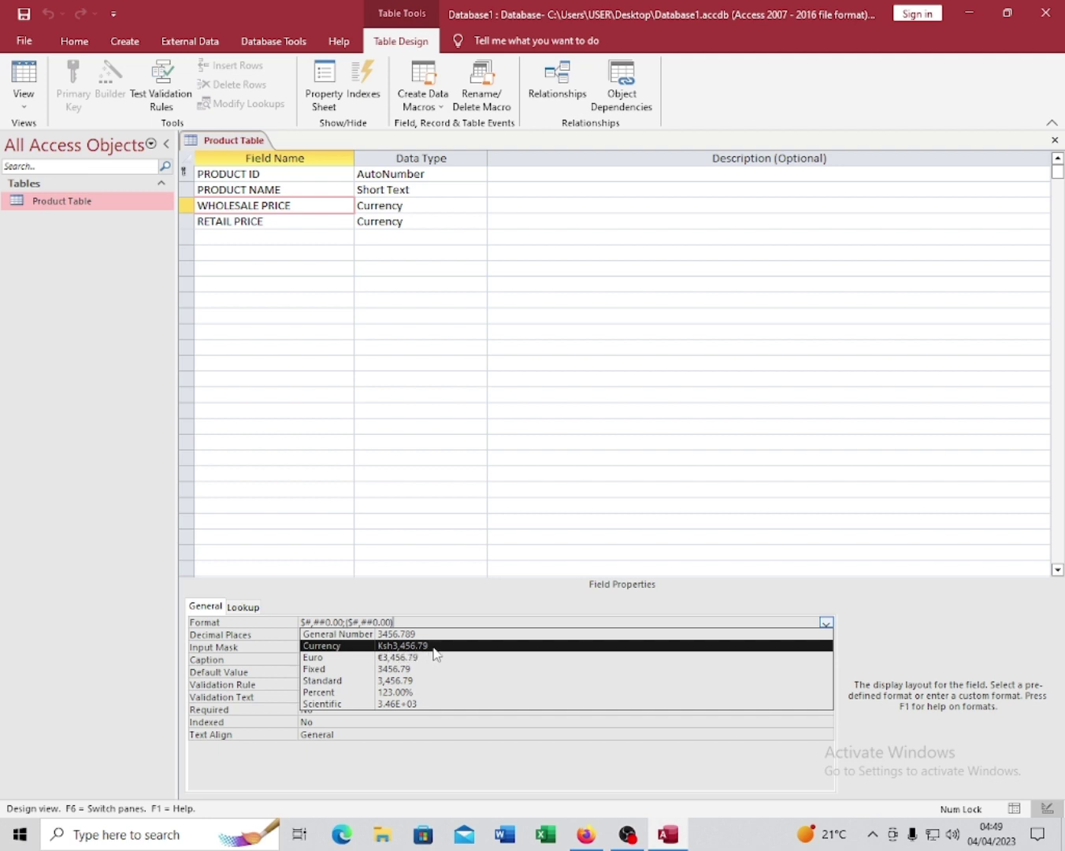
{"action": "left_click", "coordinate": [434, 647]}
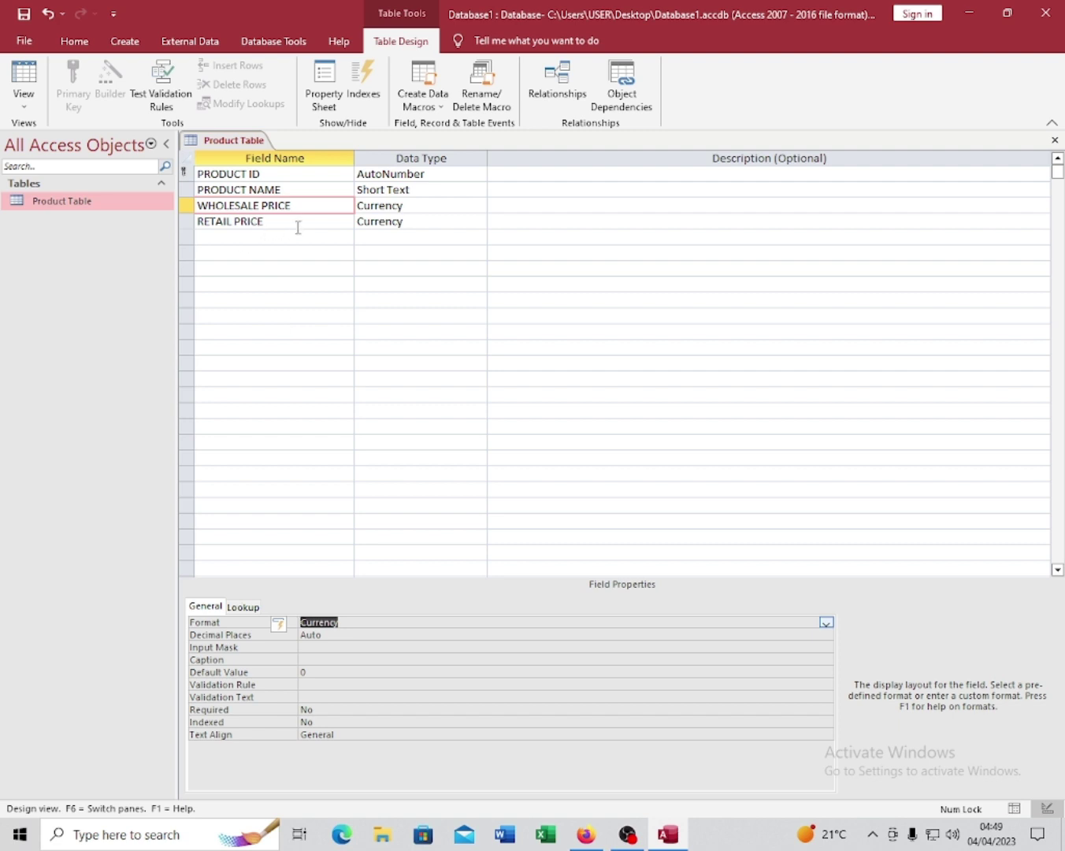
Step: Set the RETAIL PRICE field's Format property to Currency as well
{"action": "left_click", "coordinate": [340, 222]}
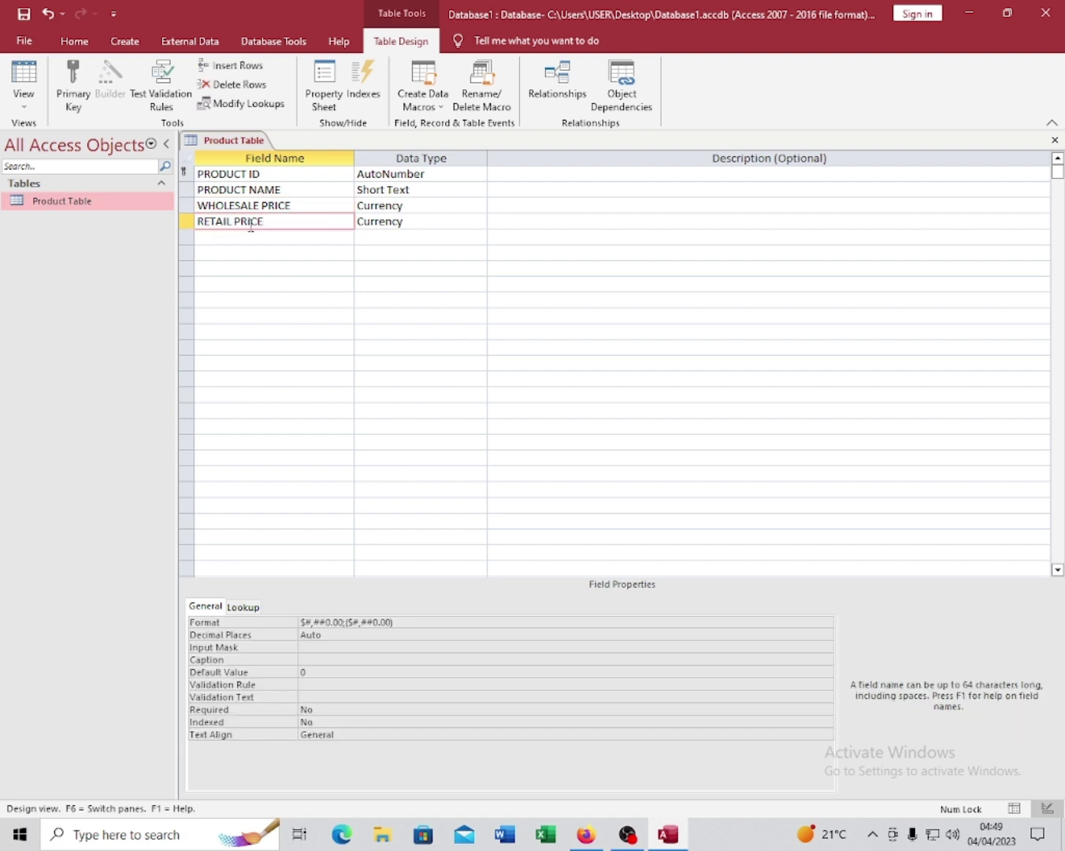
{"action": "left_click", "coordinate": [553, 621]}
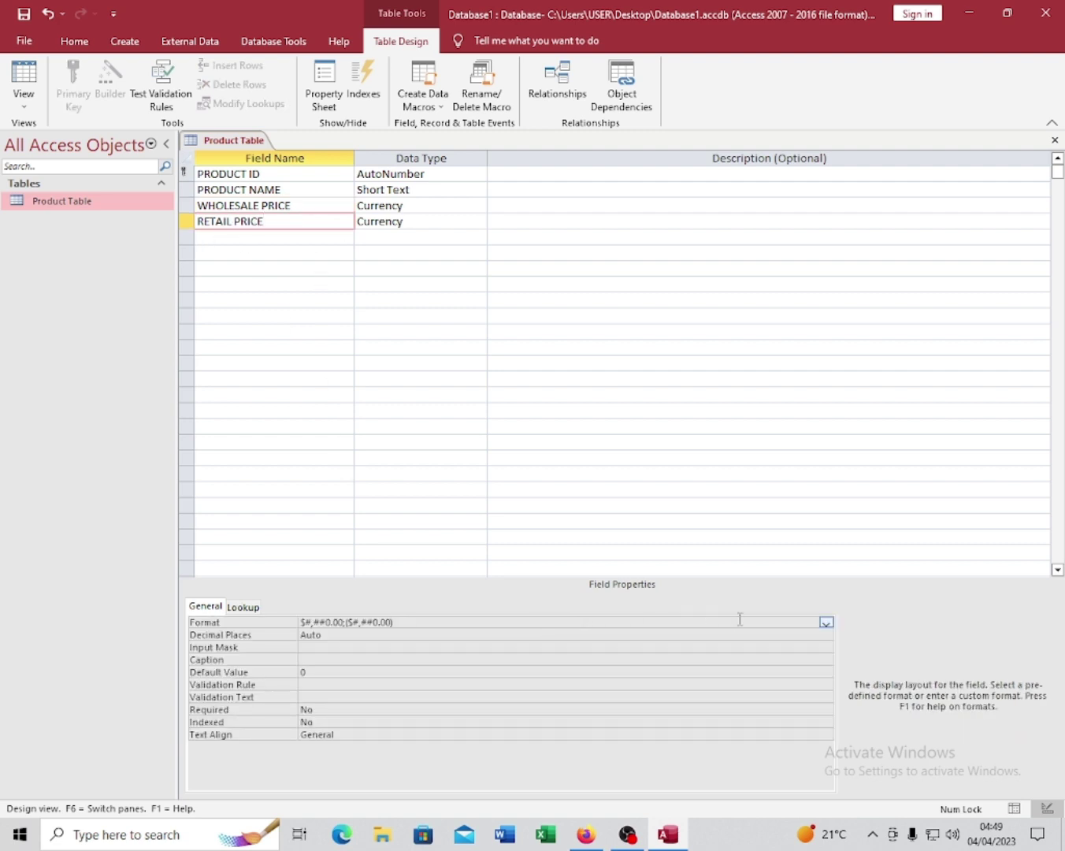
{"action": "left_click", "coordinate": [826, 622]}
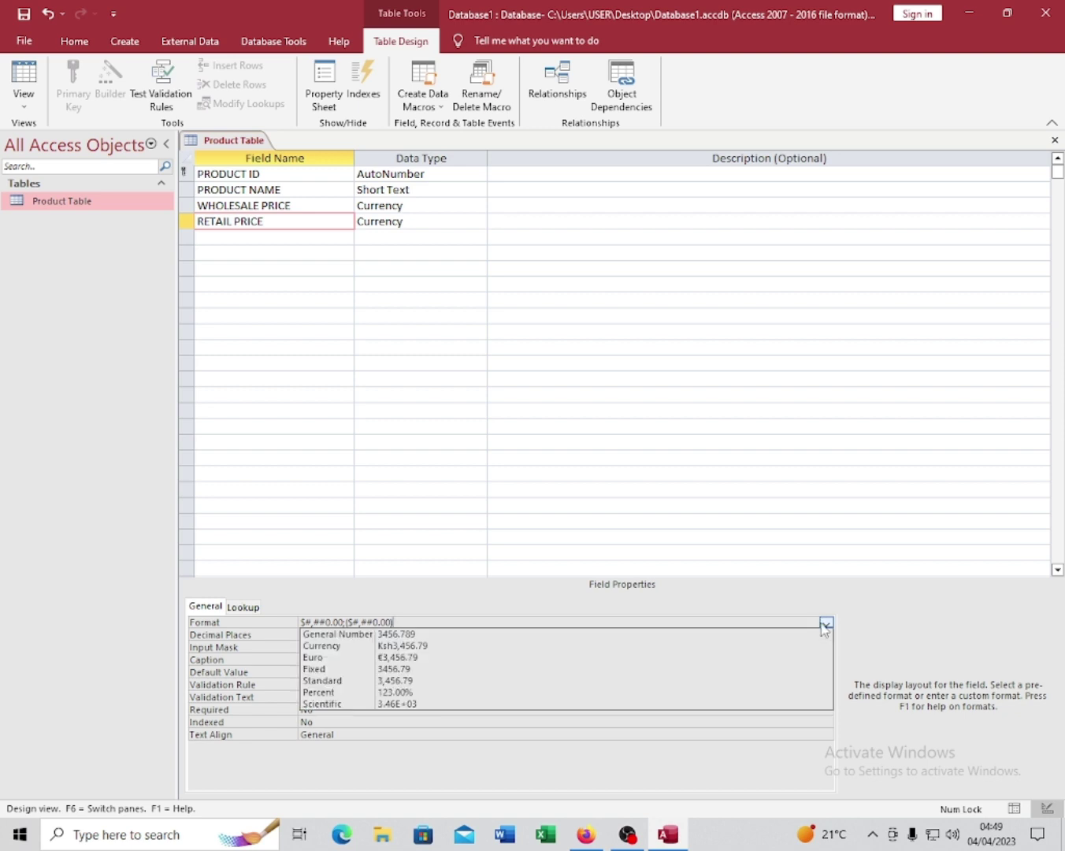
{"action": "left_click", "coordinate": [526, 645]}
Step: Switch Product Table back to Datasheet View, saving the design changes
{"action": "right_click", "coordinate": [227, 141]}
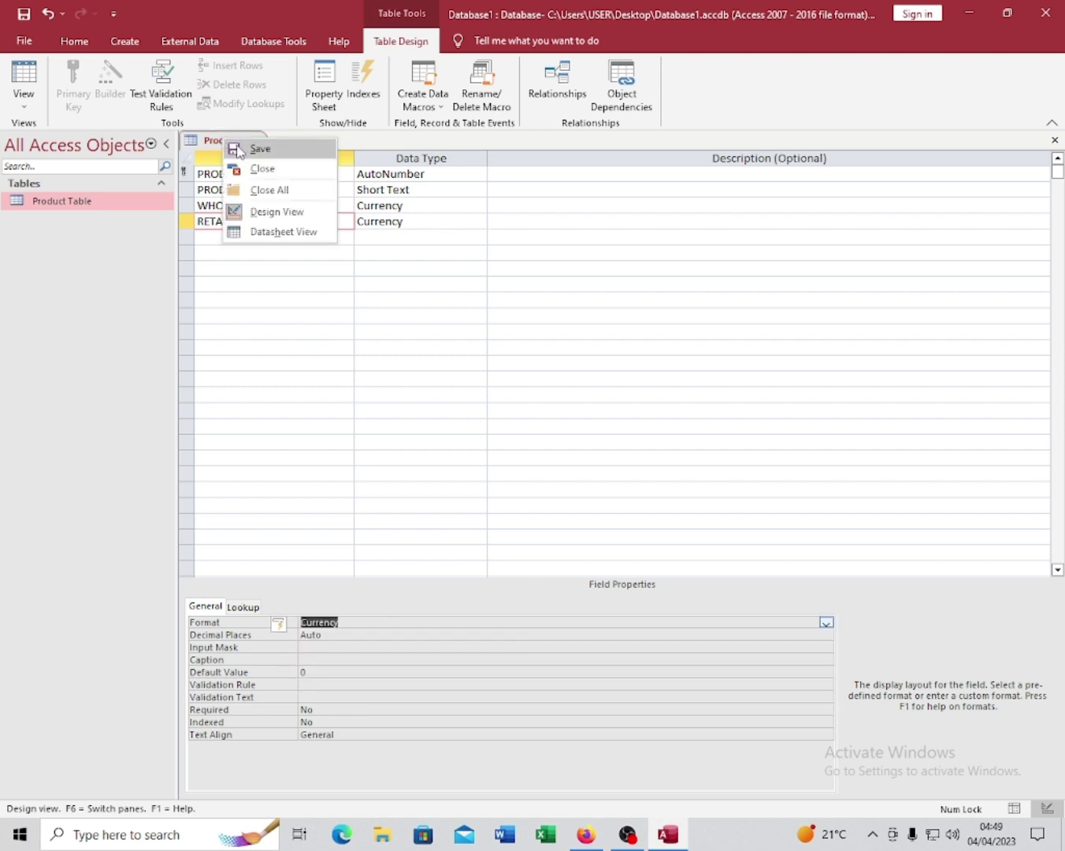
{"action": "left_click", "coordinate": [284, 231]}
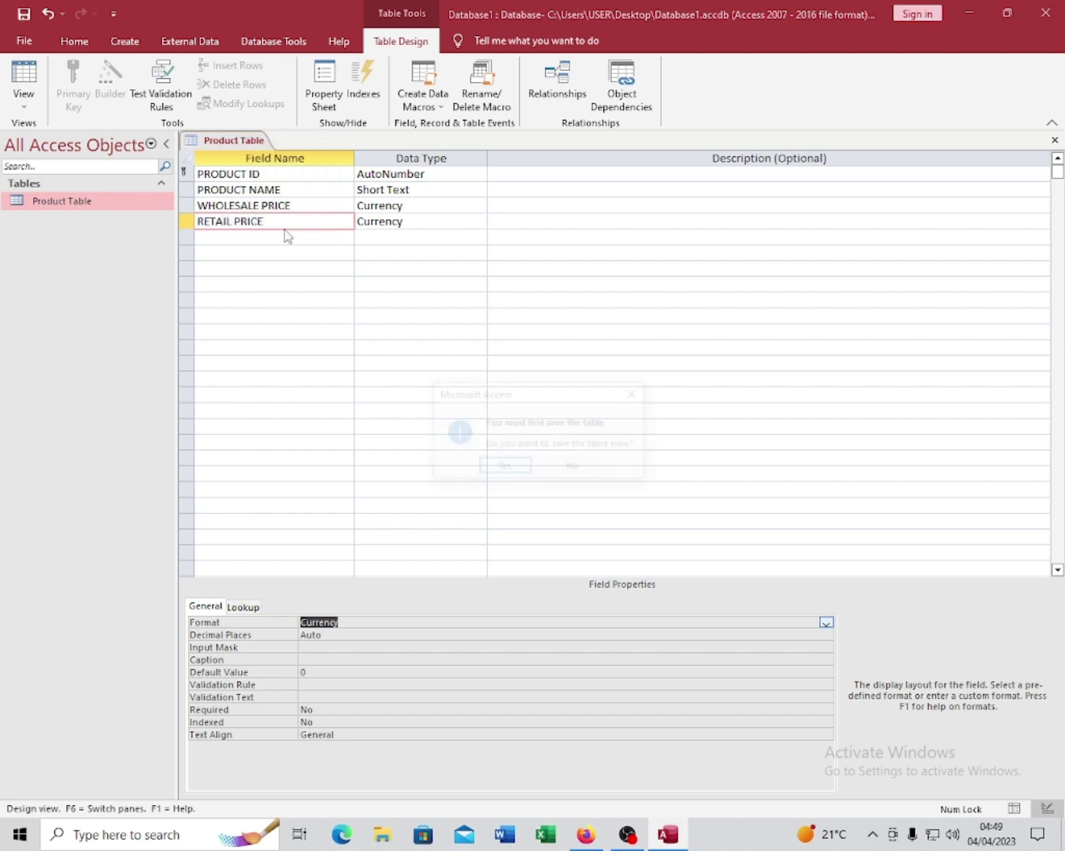
{"action": "left_click", "coordinate": [504, 468]}
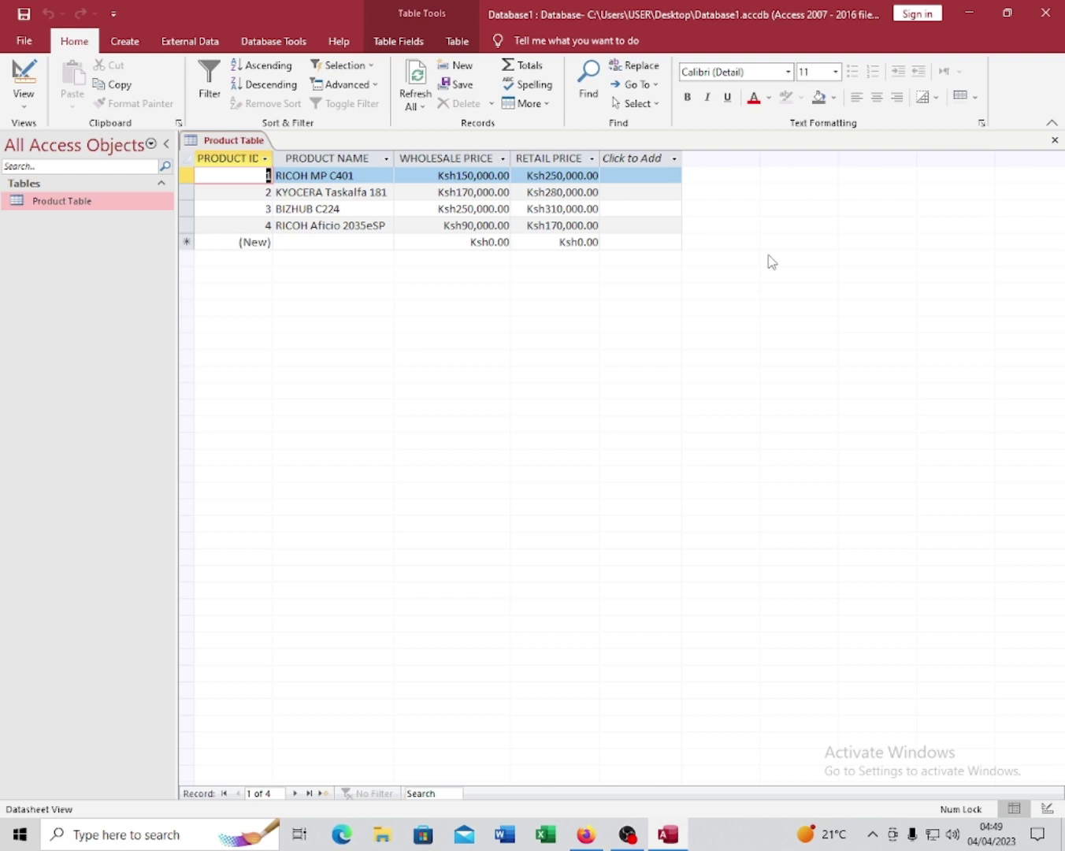
{"action": "left_click", "coordinate": [969, 12]}
{"action": "right_click", "coordinate": [514, 264]}
{"action": "left_click", "coordinate": [558, 313]}
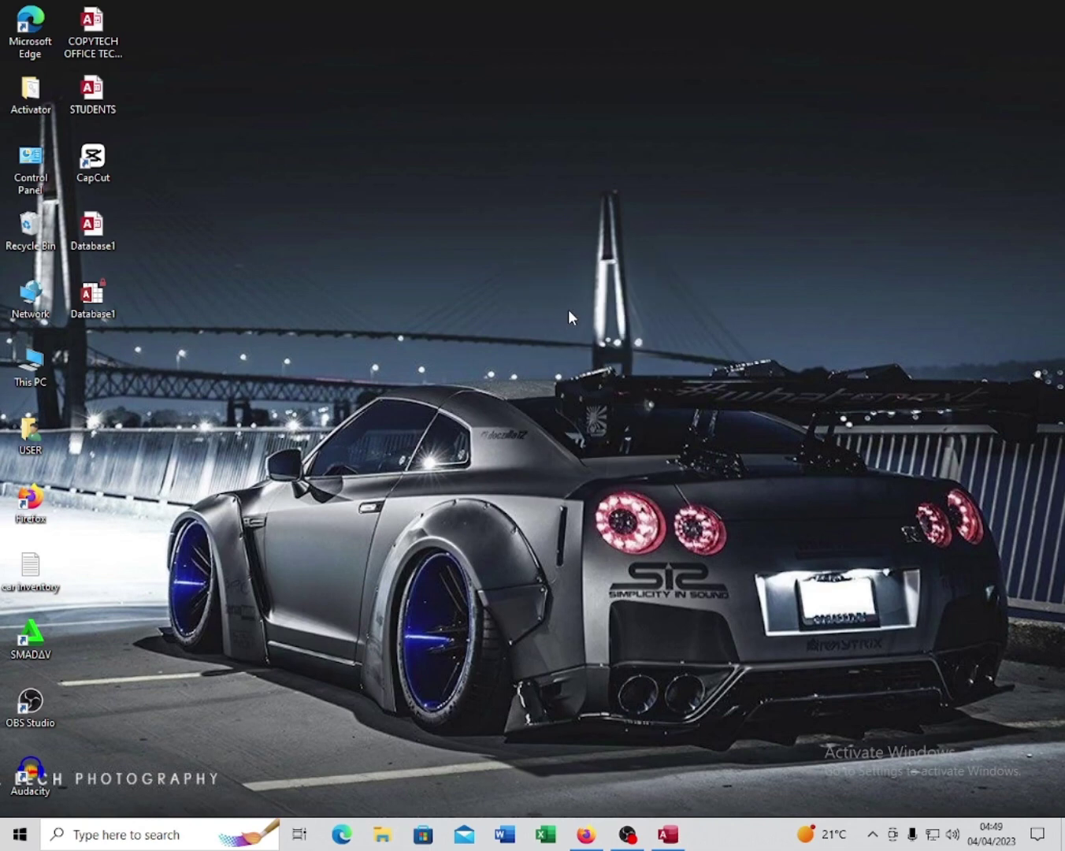